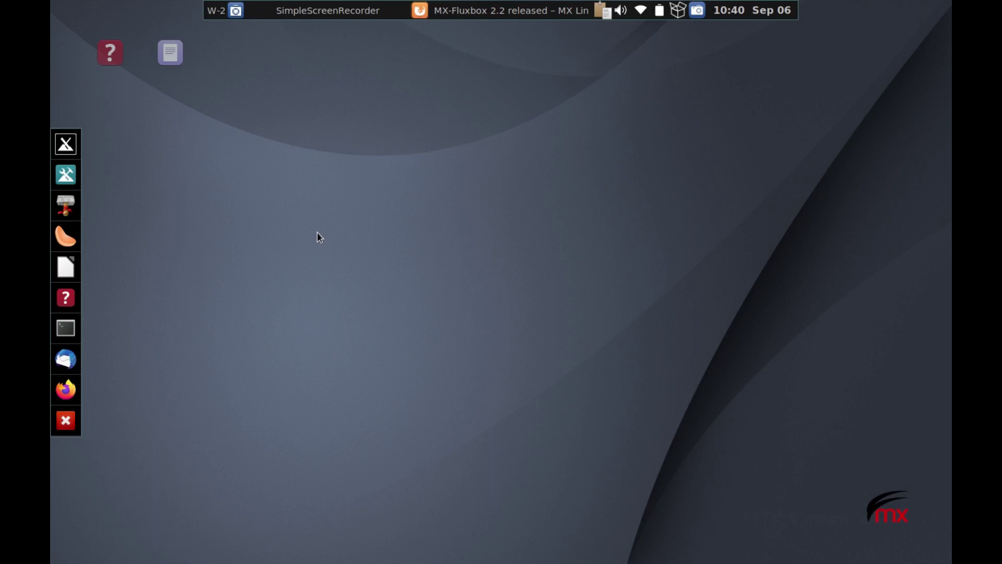
Read the MX-Fluxbox 2.2 release post in Firefox at 120% zoom, then minimize the browser.
left_click(466, 11)
scroll(163, 280, "up", 5)
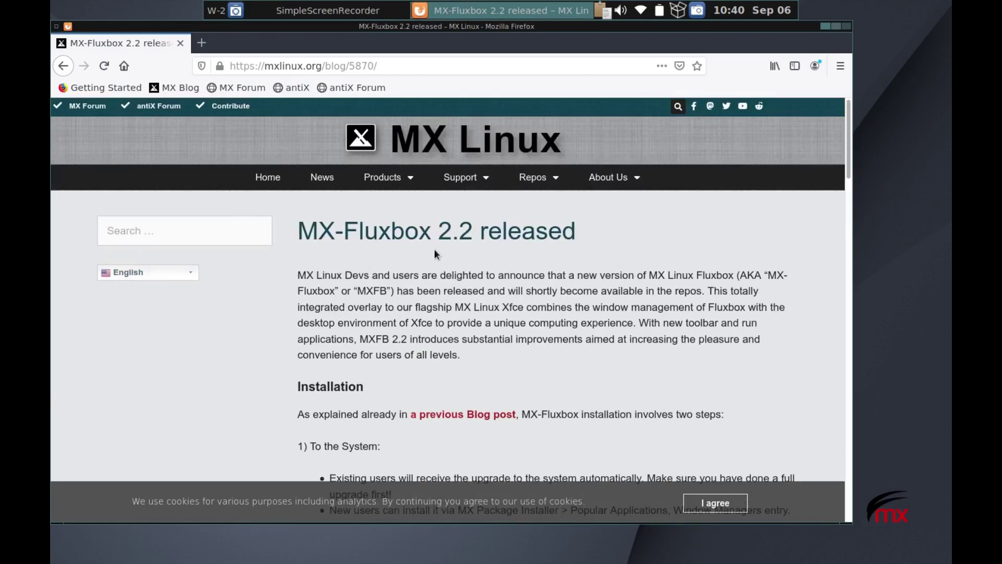
scroll(698, 250, "down", 5)
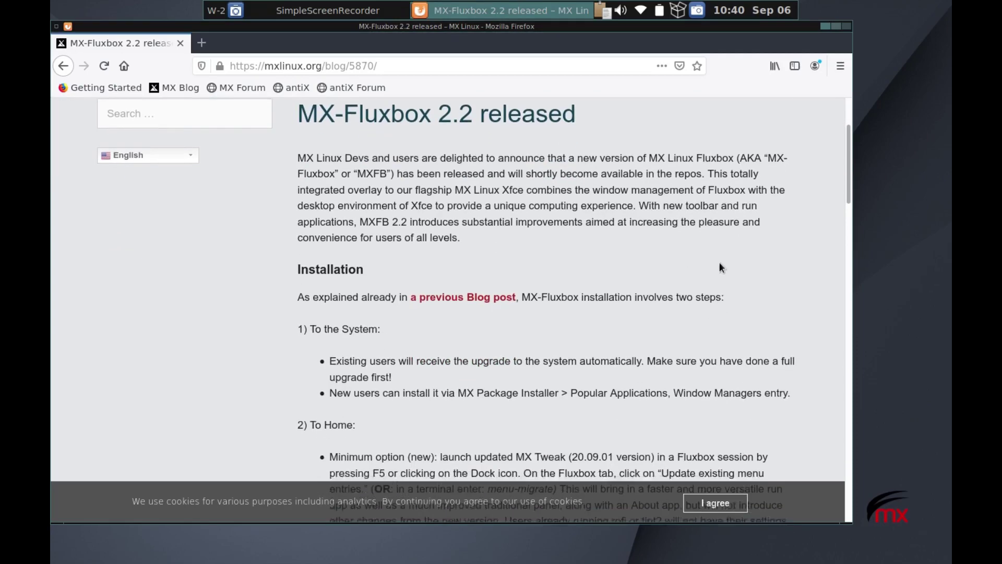
scroll(224, 264, "down", 2)
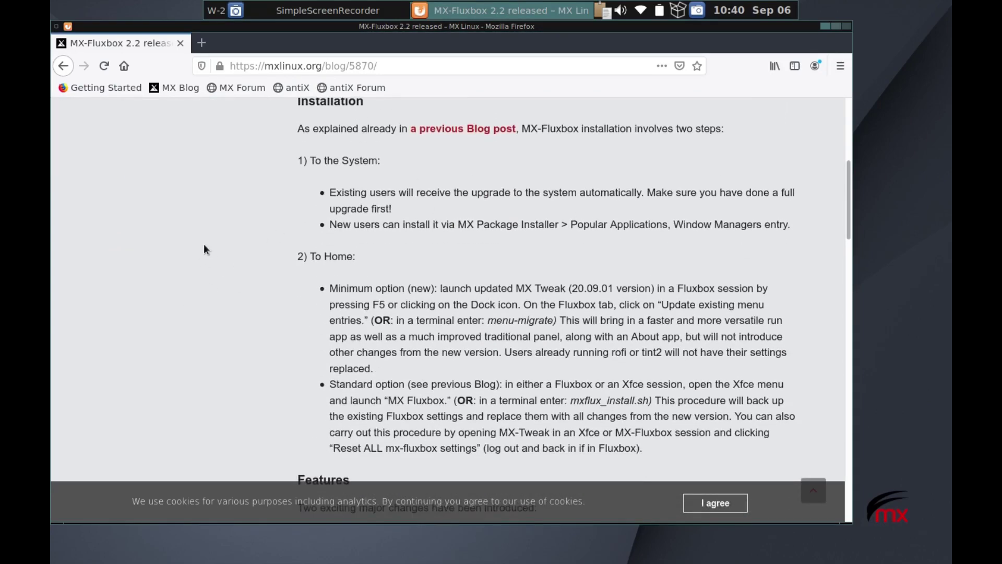
key("ctrl+plus")
key("ctrl+plus")
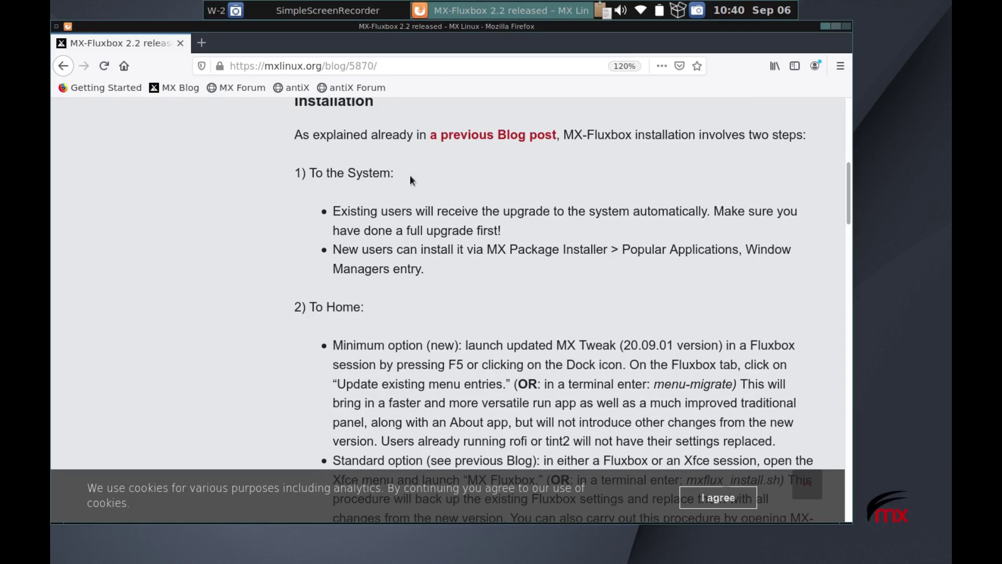
scroll(230, 282, "down", 5)
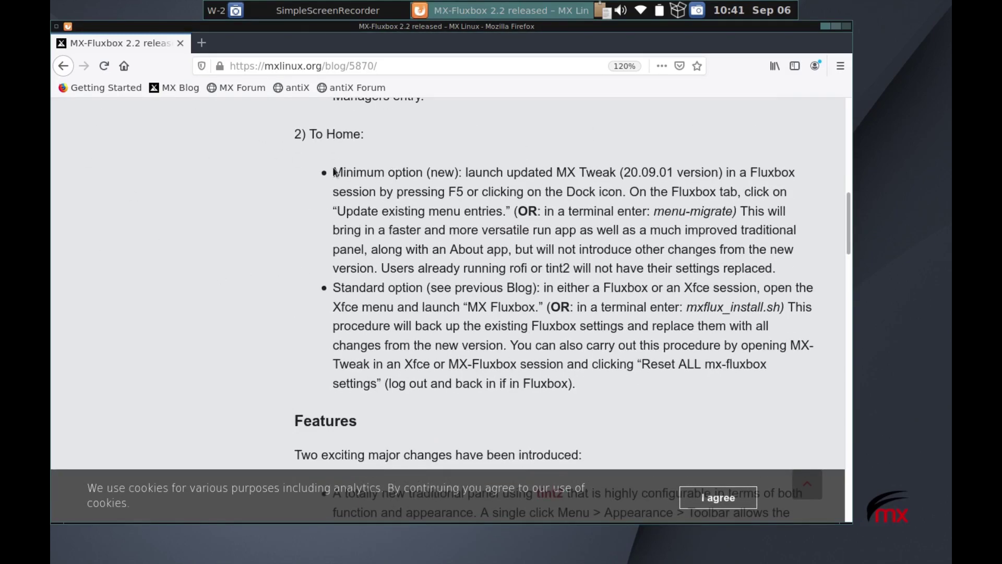
left_click(485, 11)
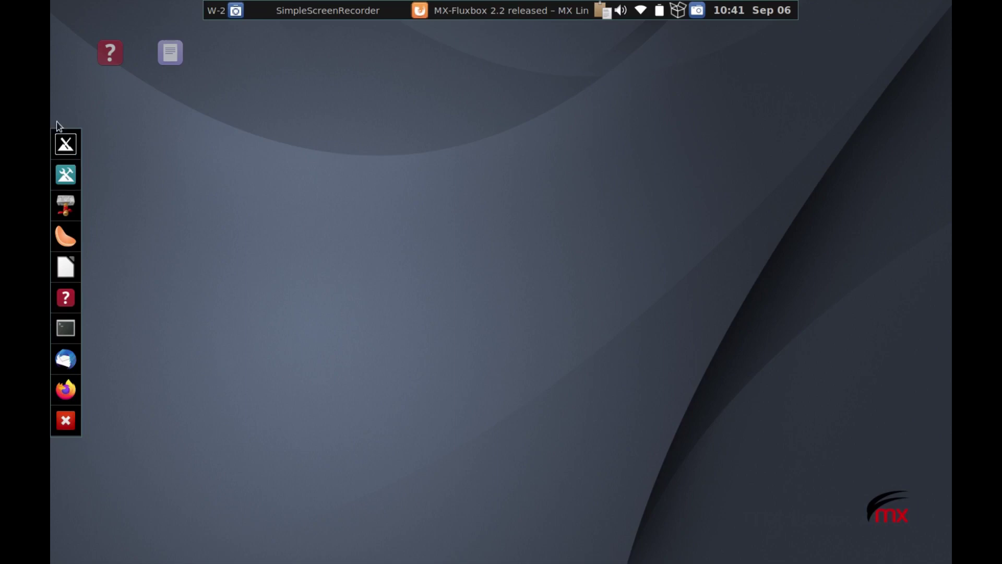
Search Application Finder for 'tw' and launch MX Tweak from the result.
left_click(63, 153)
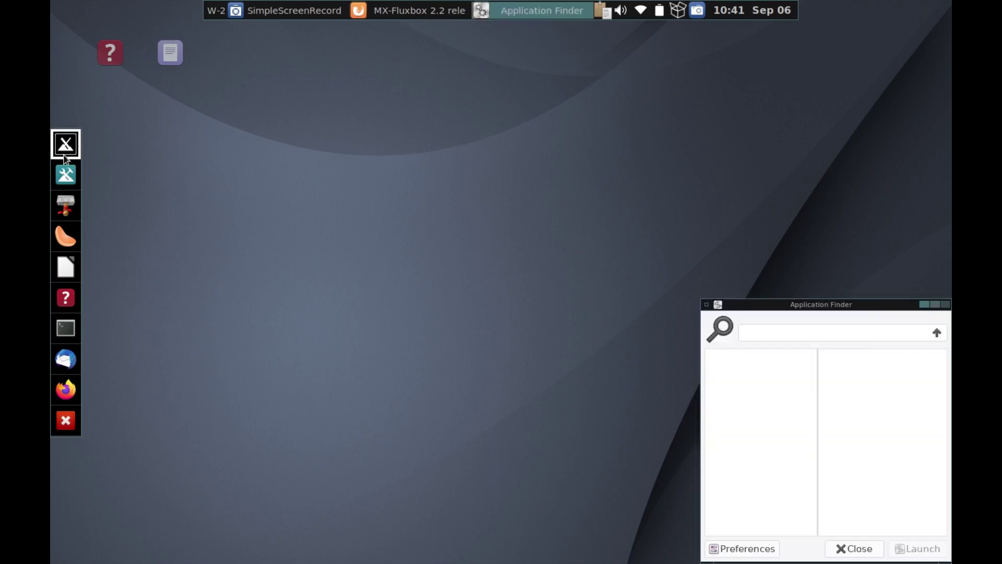
left_click_drag(760, 300, 322, 230)
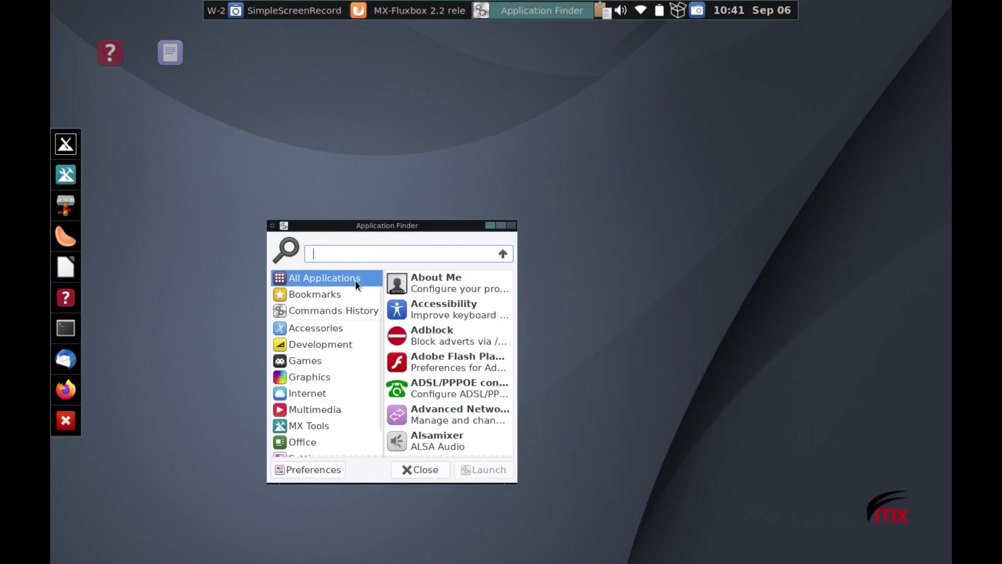
type("tw")
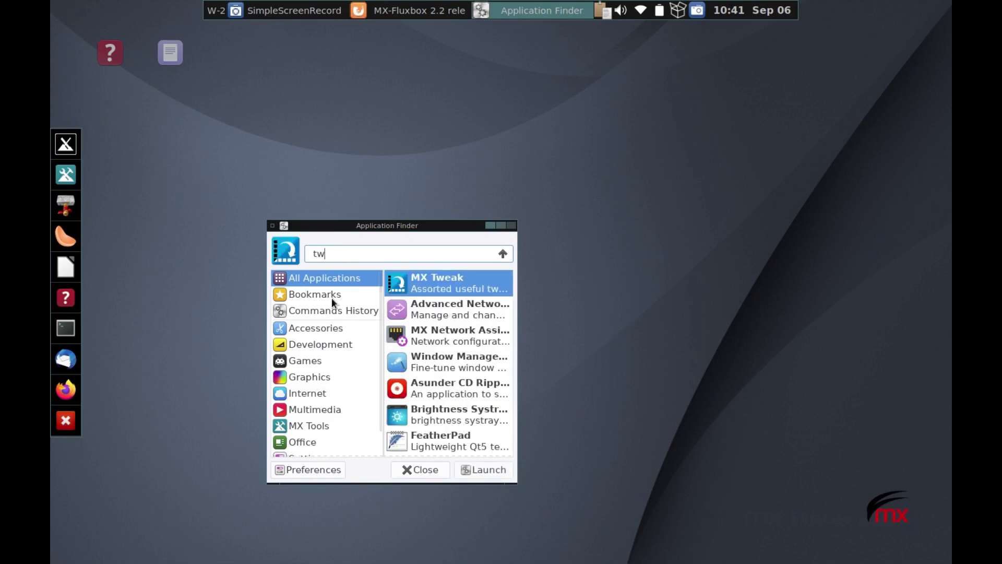
key("Return")
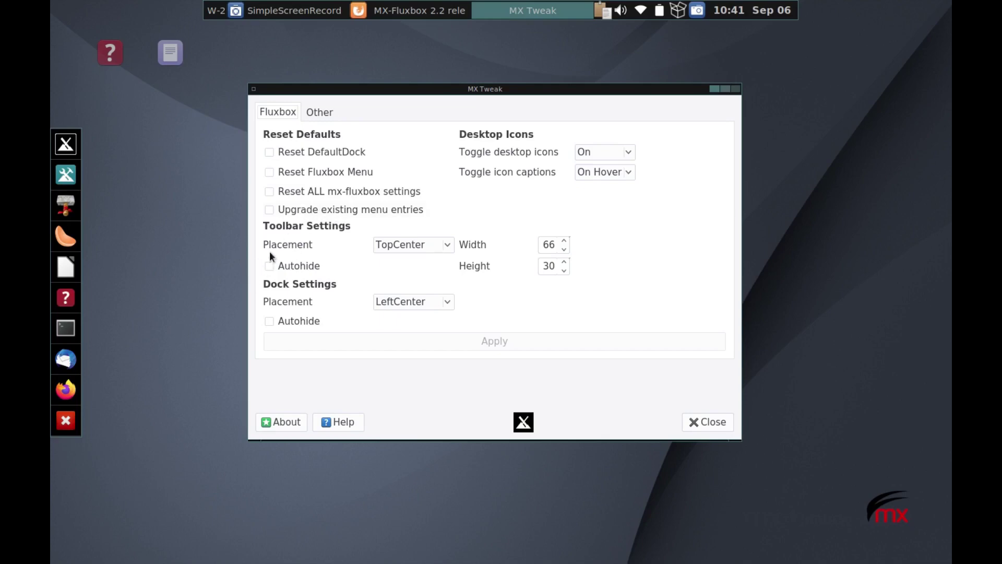
Apply 'Upgrade existing menu entries' on MX Tweak's Fluxbox tab, confirm, then close MX Tweak.
left_click(270, 211)
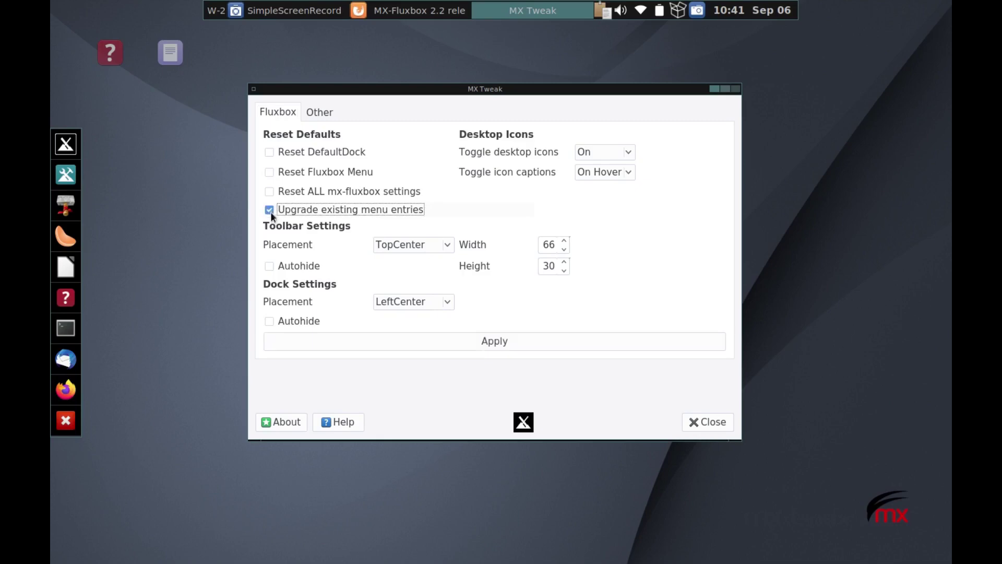
left_click(495, 341)
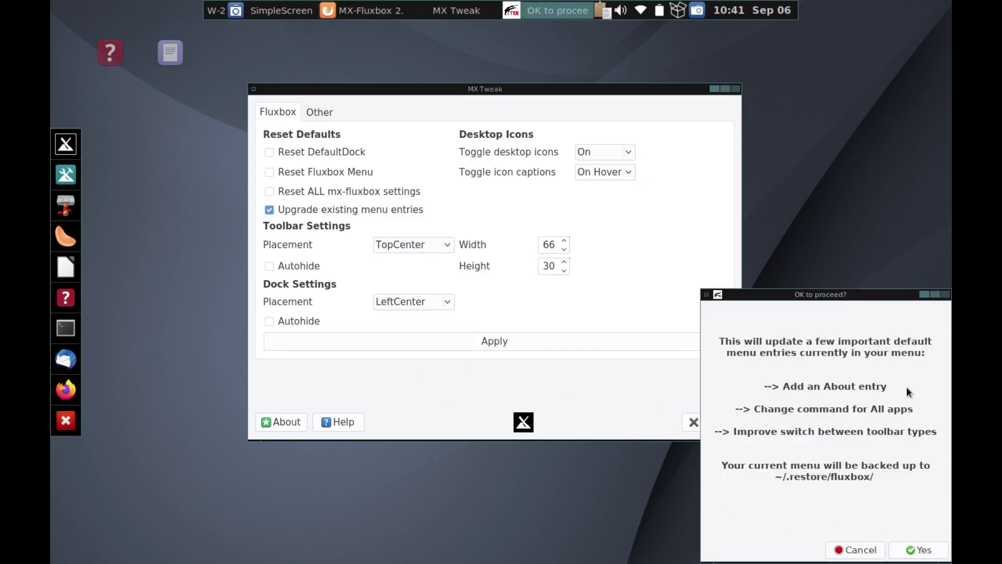
left_click_drag(811, 298, 466, 149)
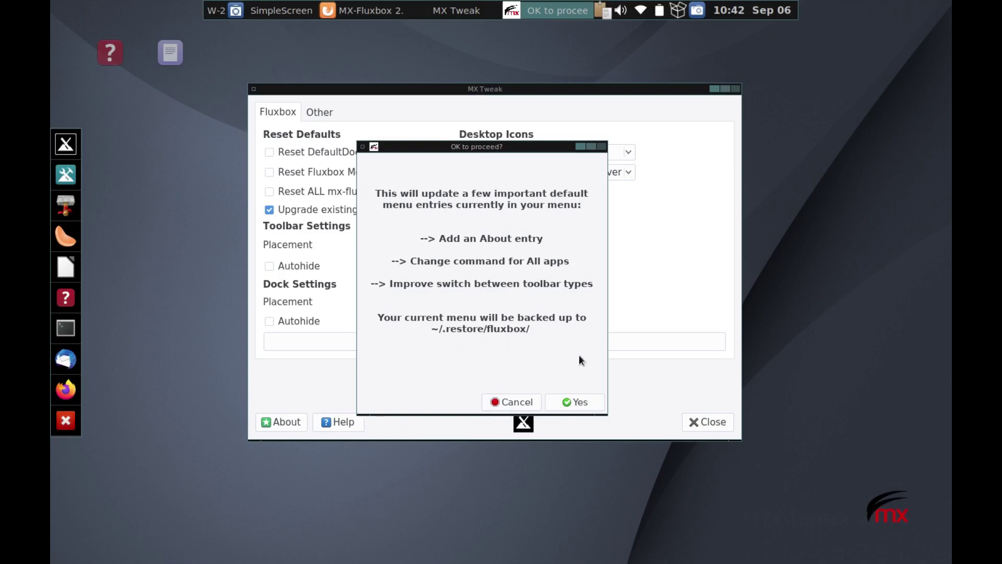
left_click(577, 401)
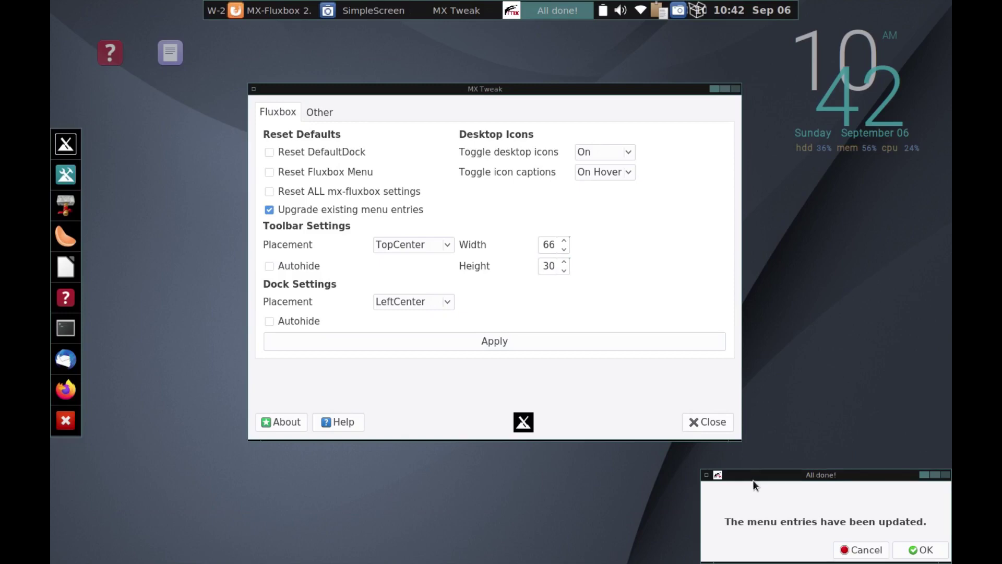
left_click(730, 376)
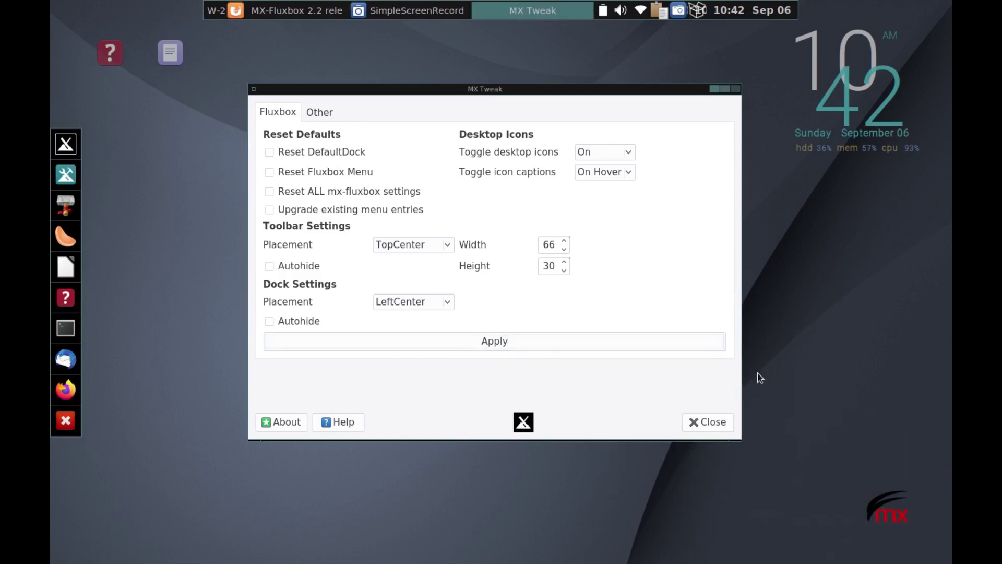
left_click(710, 419)
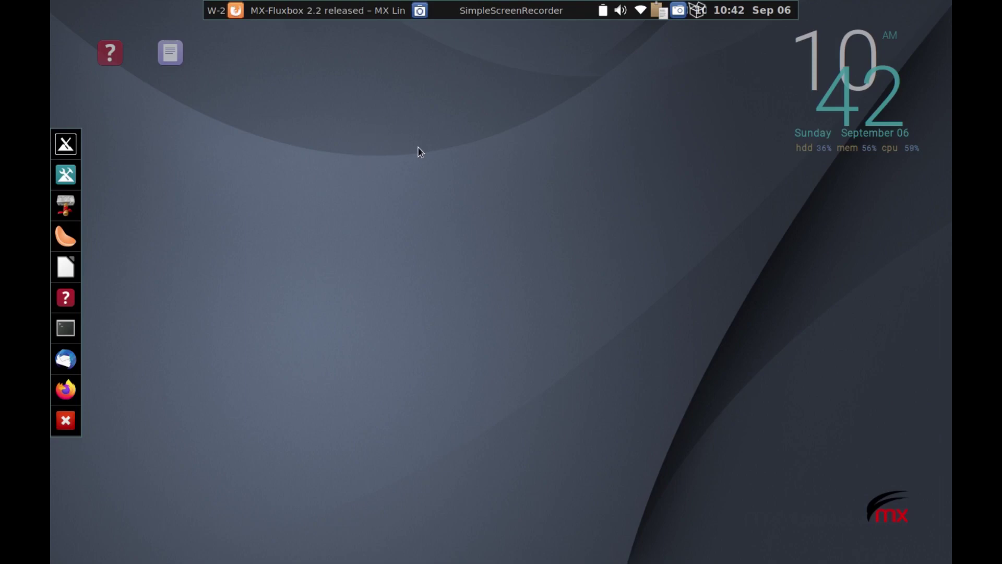
right_click(369, 87)
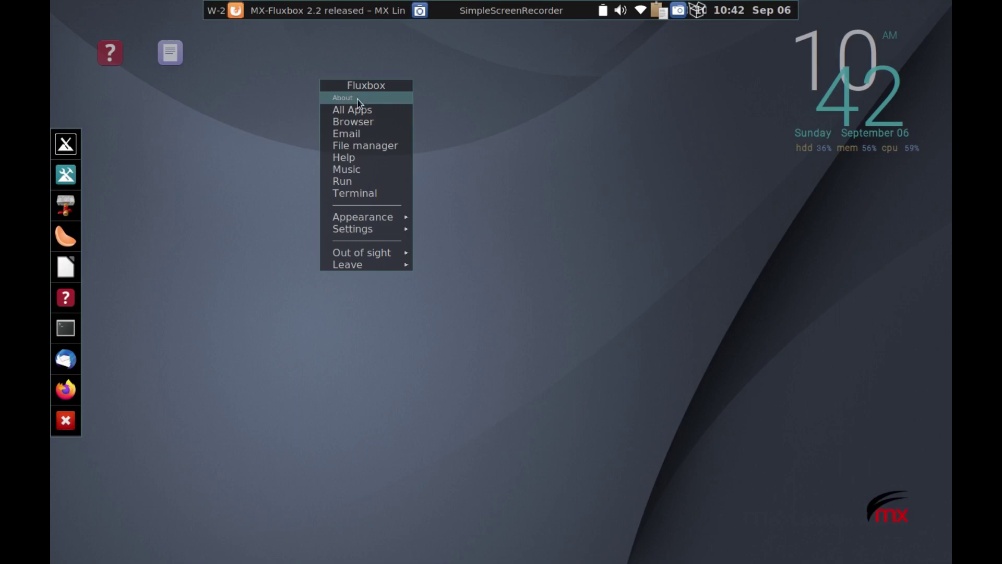
left_click(360, 97)
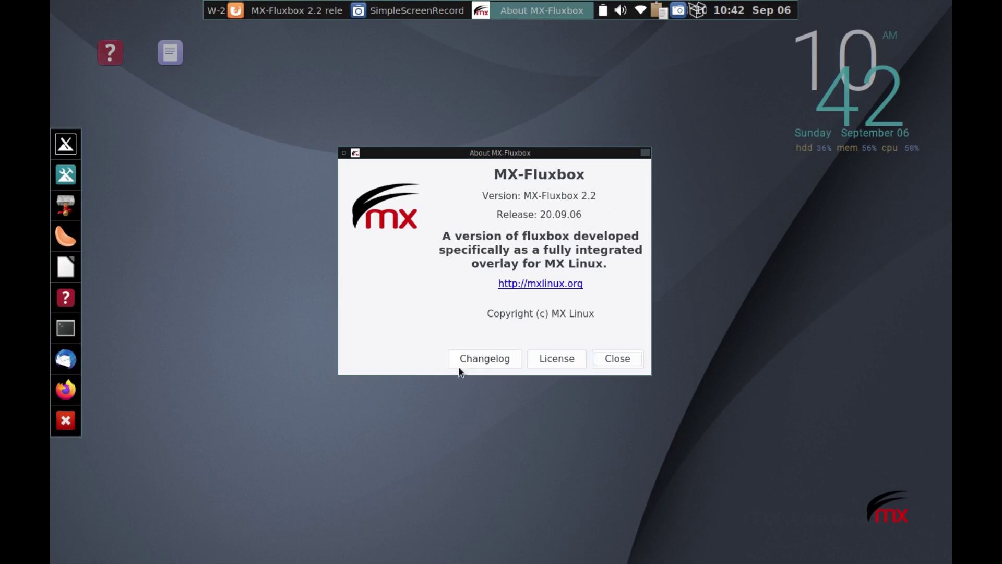
left_click(479, 358)
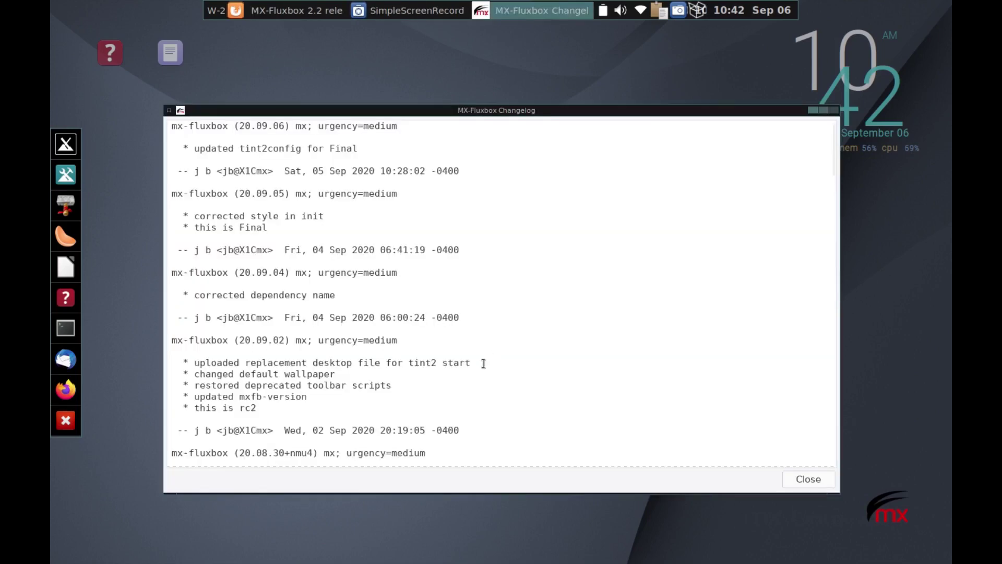
left_click(830, 111)
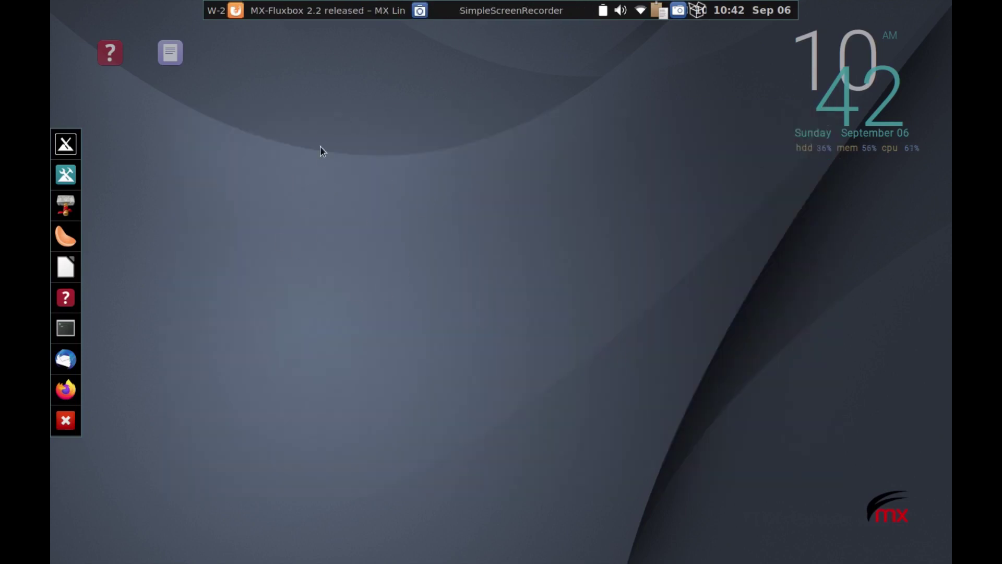
right_click(340, 111)
mouse_move(337, 242)
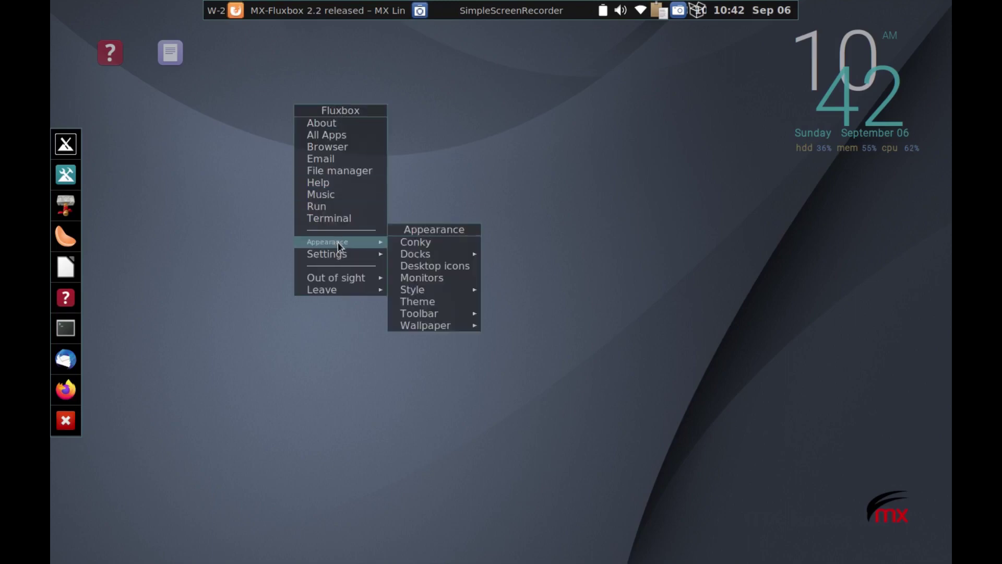
mouse_move(438, 314)
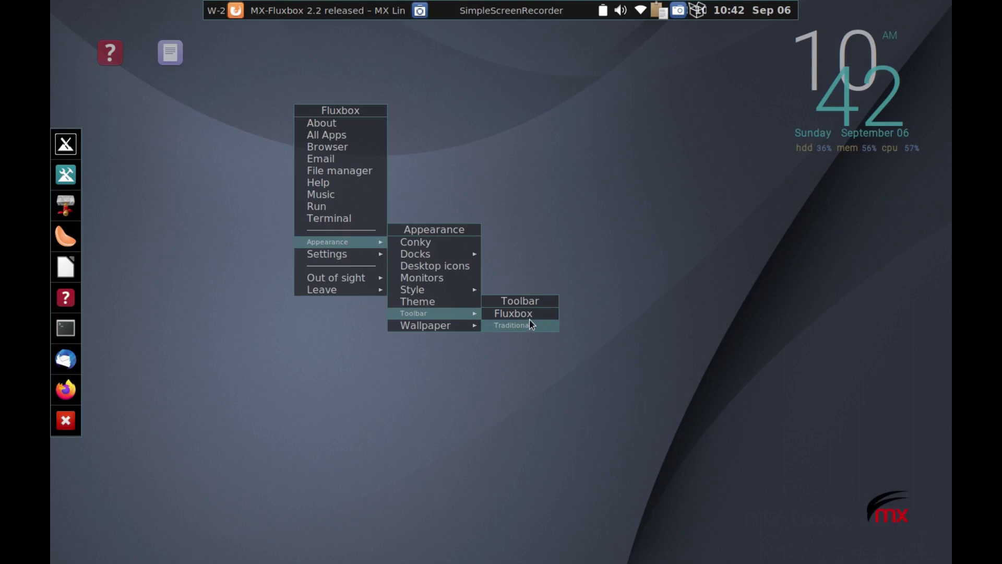
left_click(550, 147)
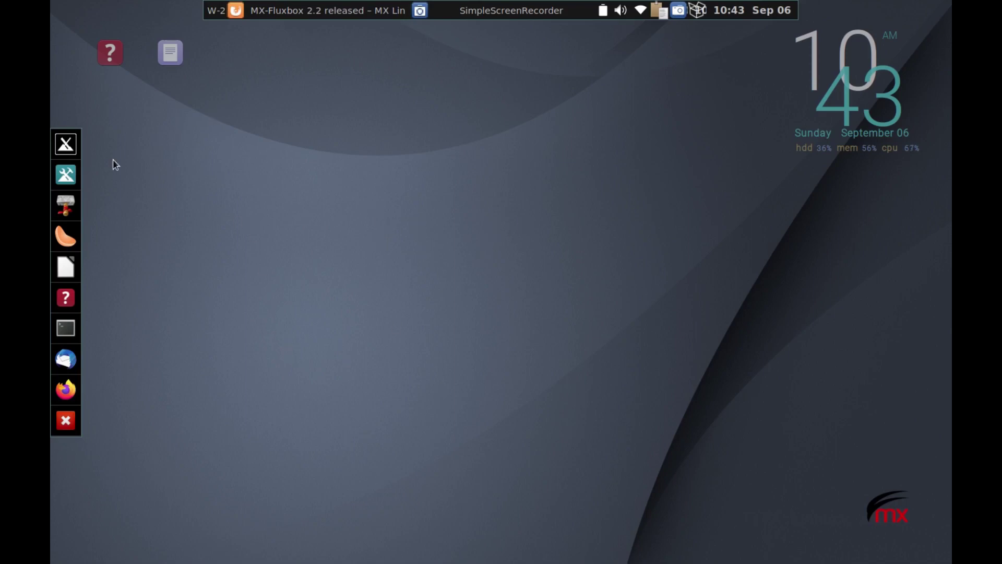
Search Application Finder for 'fl' and launch MX Fluxbox setup.
left_click(69, 149)
left_click_drag(755, 304, 308, 194)
type("f")
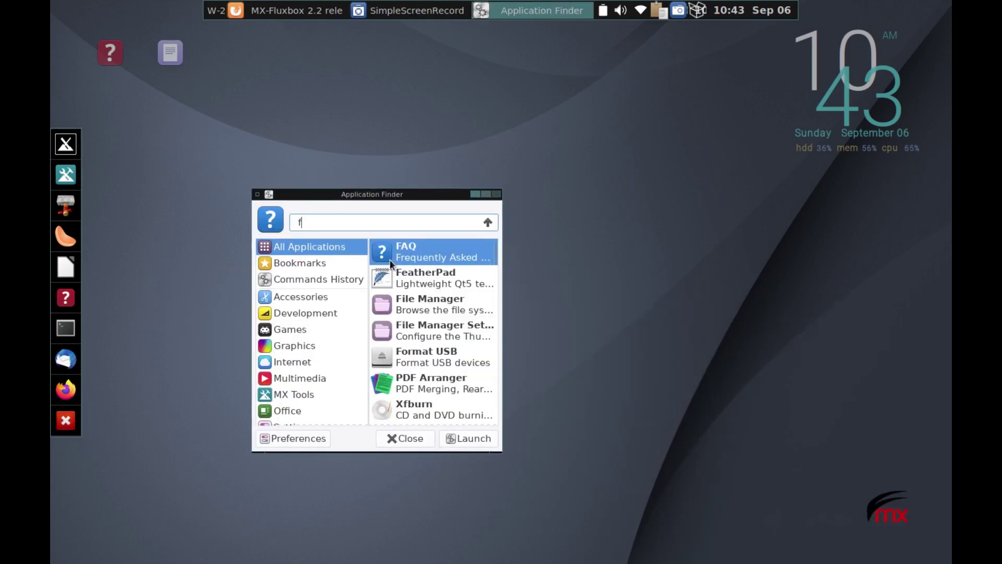
type("l")
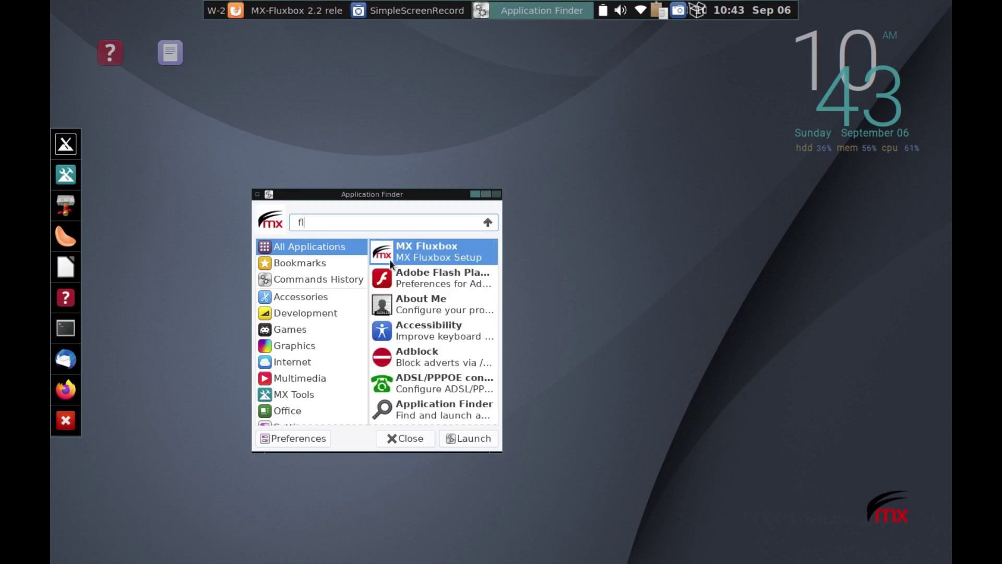
key("Return")
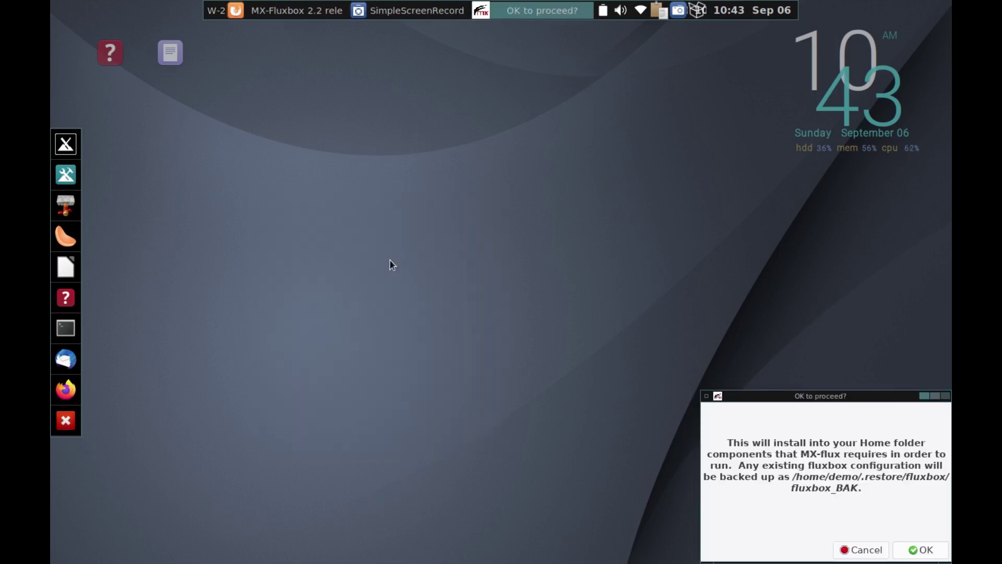
Confirm installing the MX-flux home folder components and dismiss the All done! notice.
left_click_drag(794, 396, 486, 264)
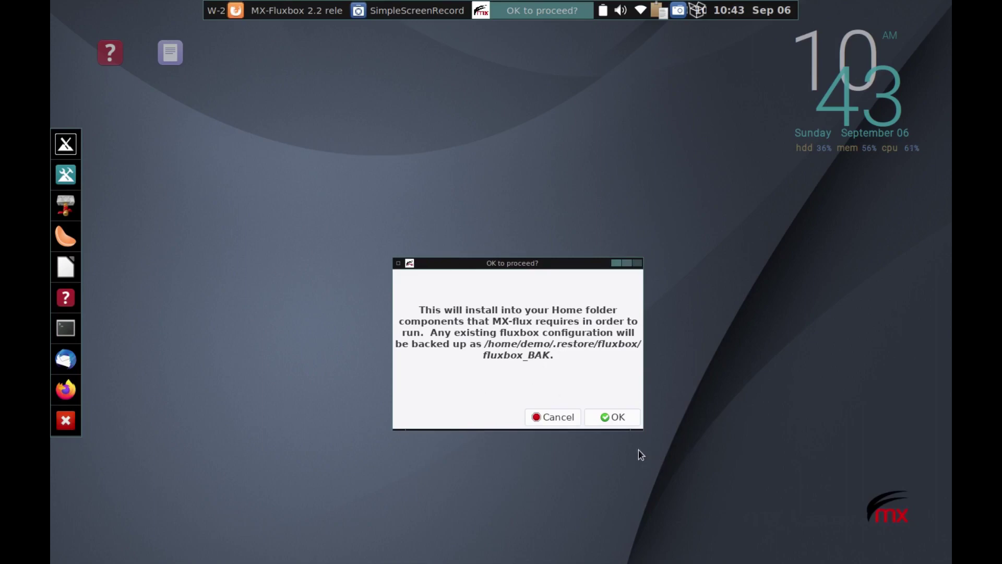
left_click(617, 416)
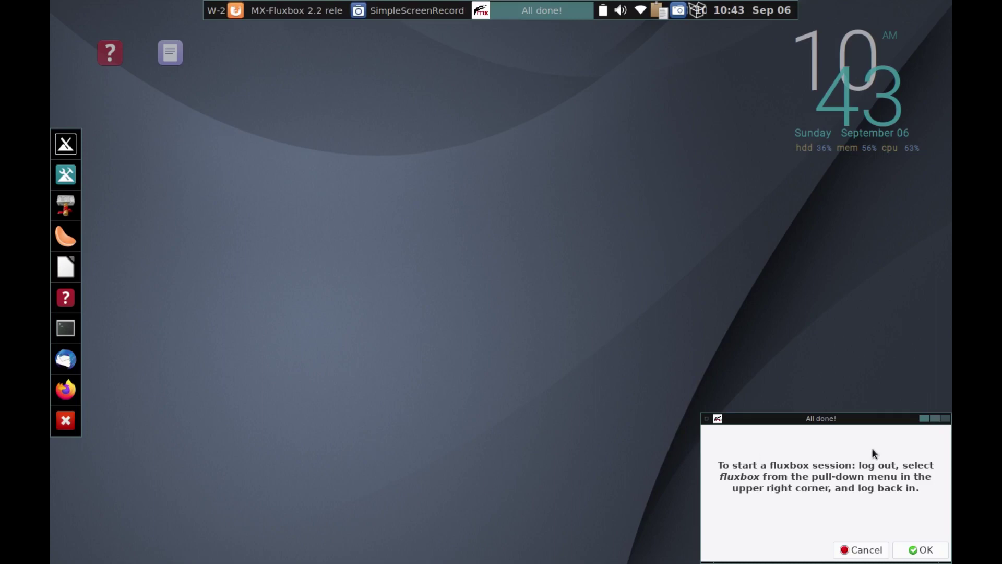
left_click_drag(829, 416, 520, 239)
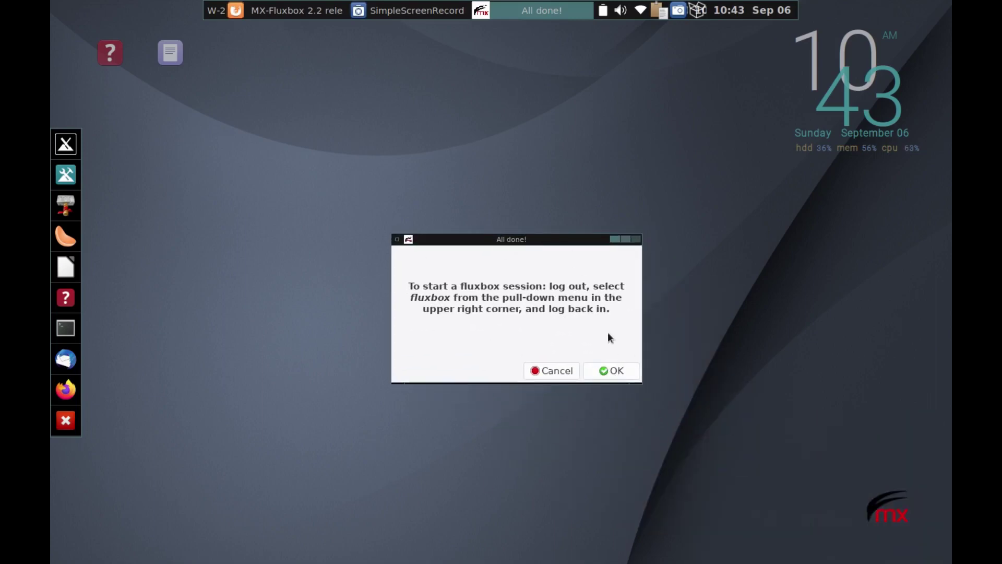
left_click(616, 372)
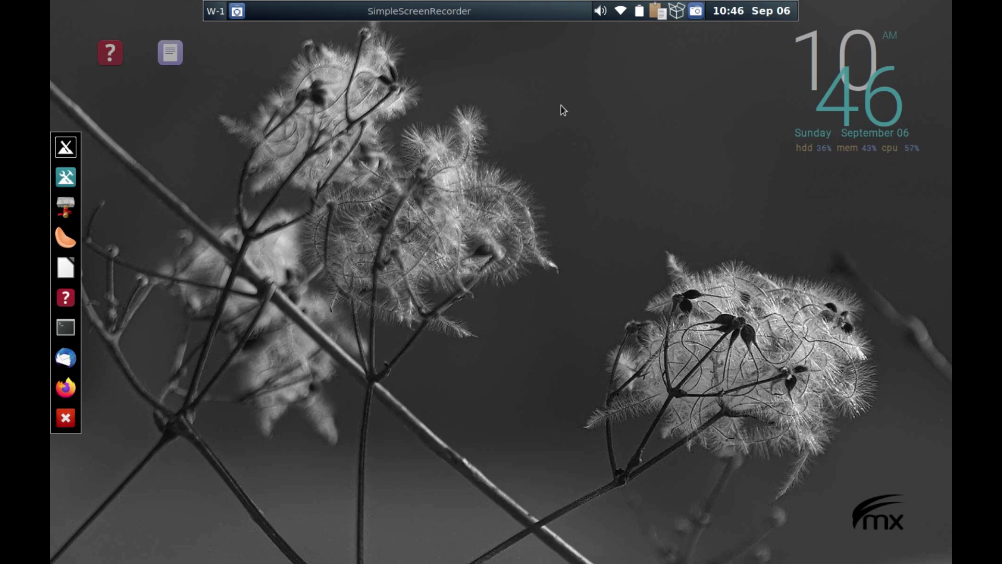
Hide the conky clock and date widget with Out of sight > Toggle conky.
right_click(573, 71)
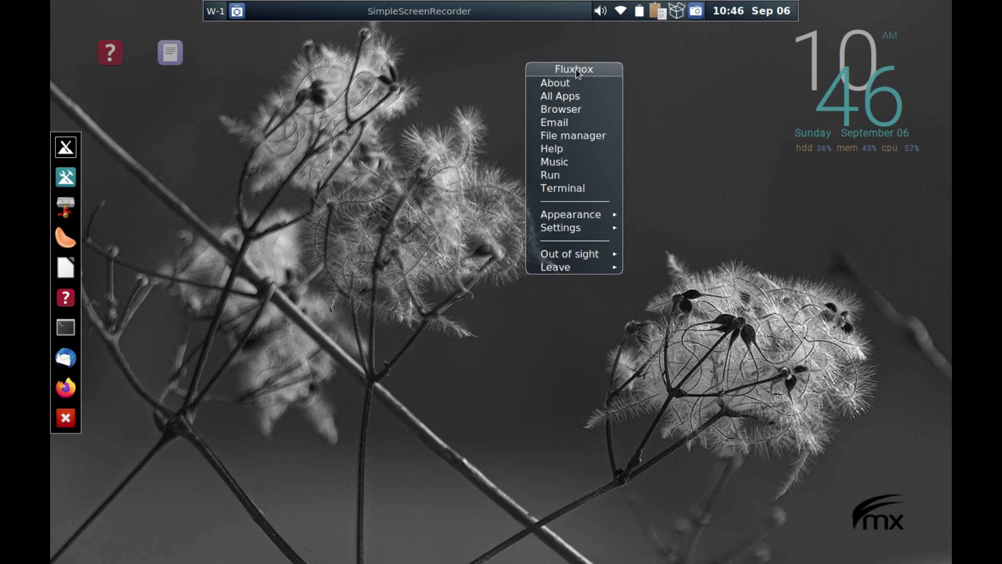
mouse_move(563, 268)
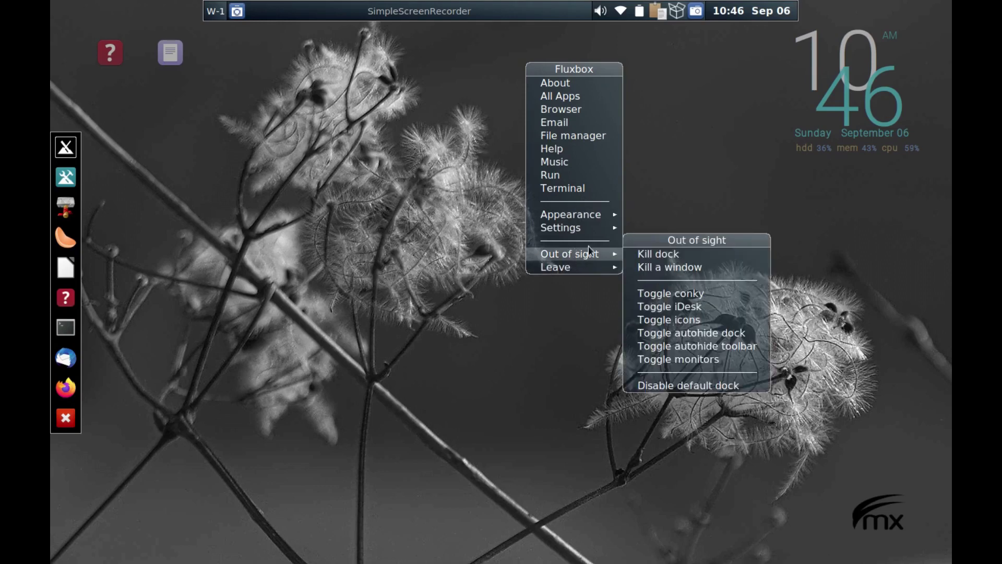
left_click(707, 293)
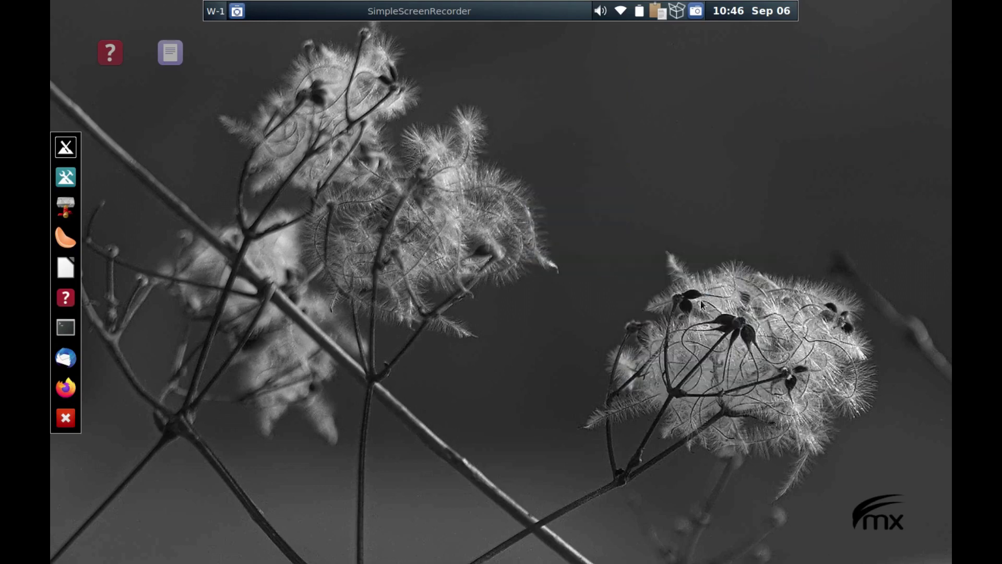
Hide the desktop icons with Out of sight > Toggle icons.
right_click(587, 108)
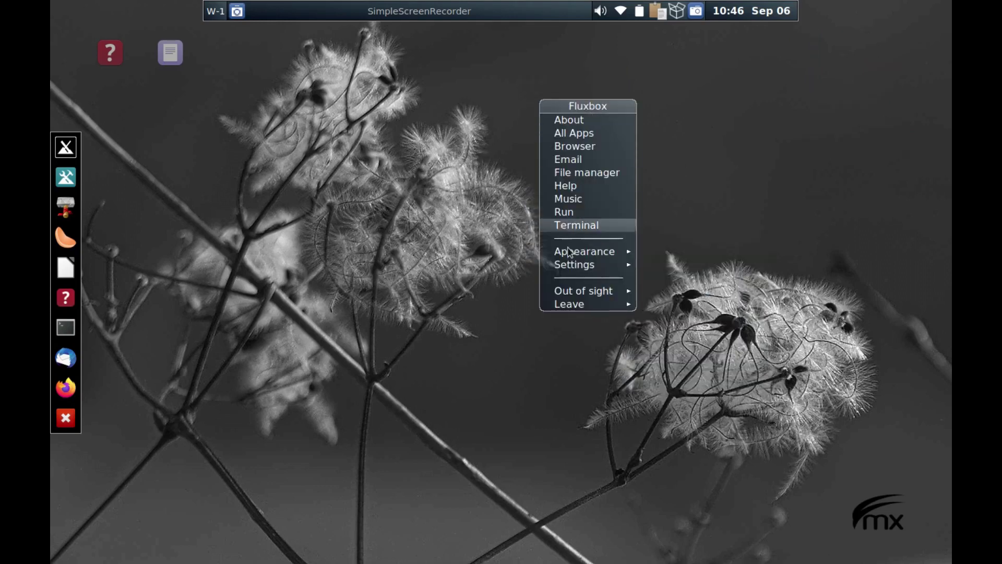
mouse_move(570, 294)
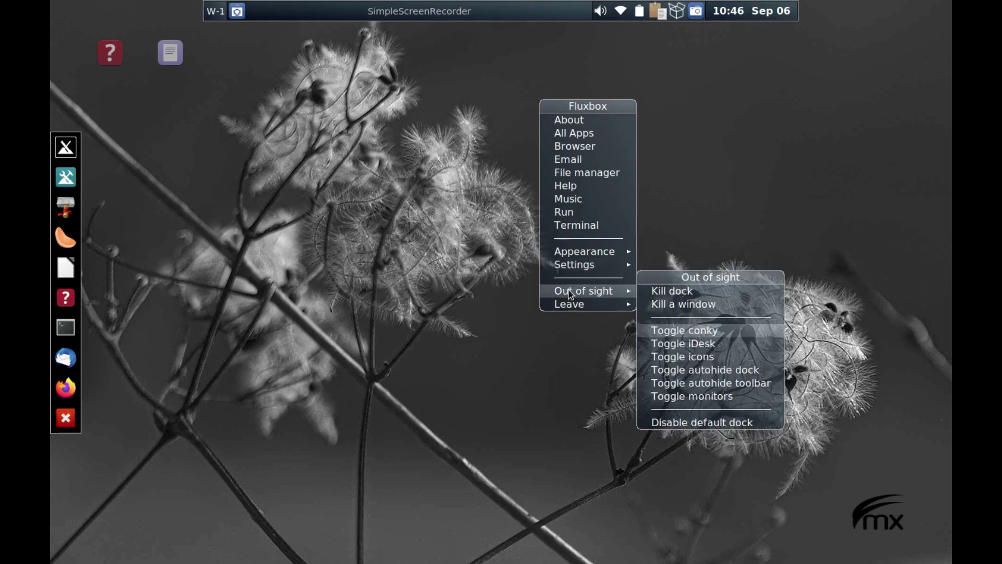
left_click(731, 356)
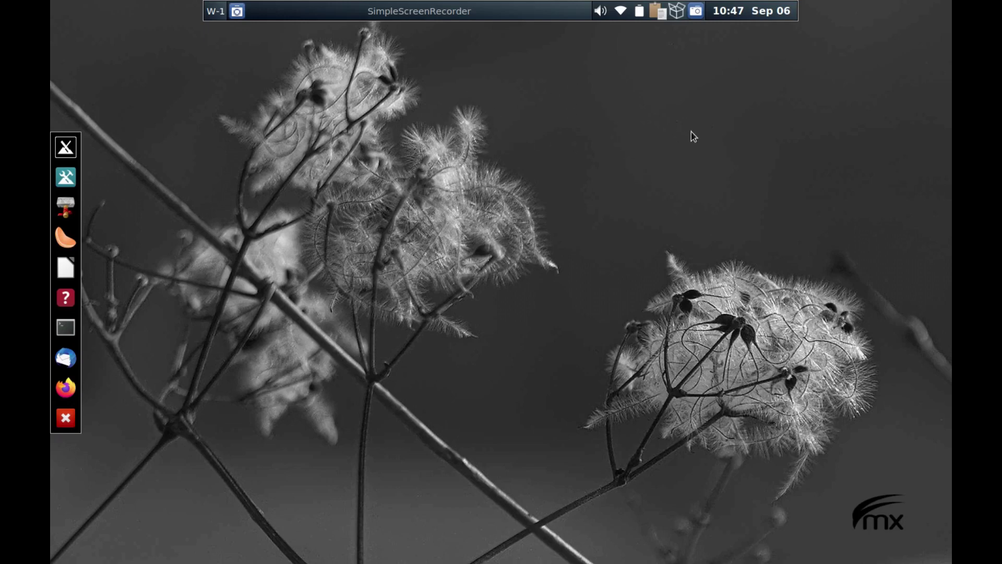
Open Rofi and cycle through its calc, window, run and drun modes.
key("super+space")
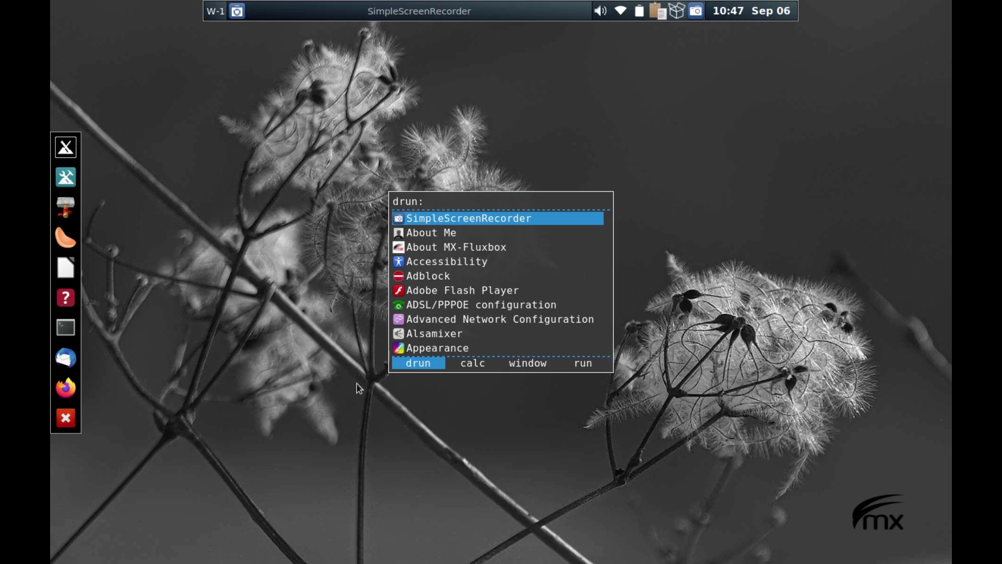
left_click(473, 363)
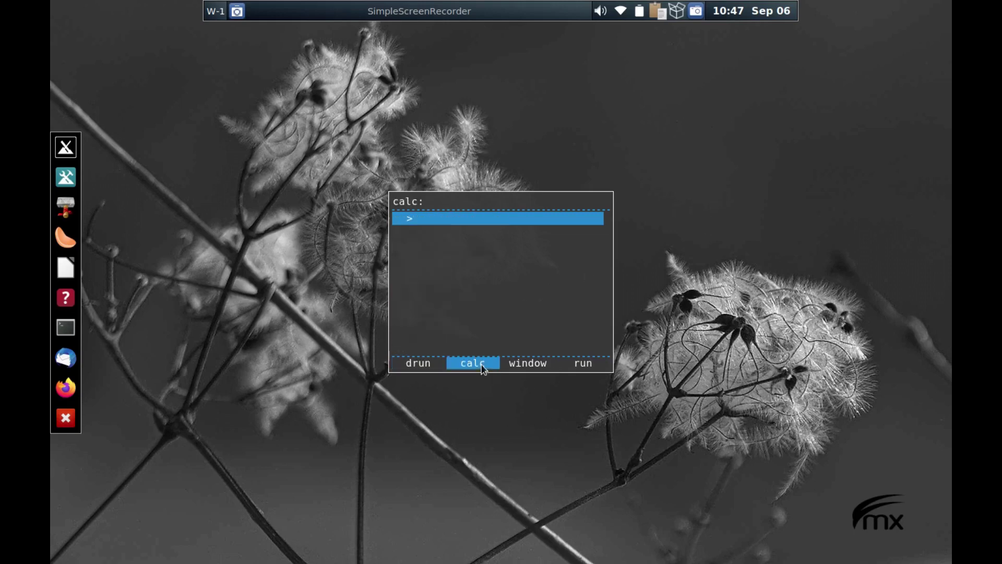
left_click(528, 366)
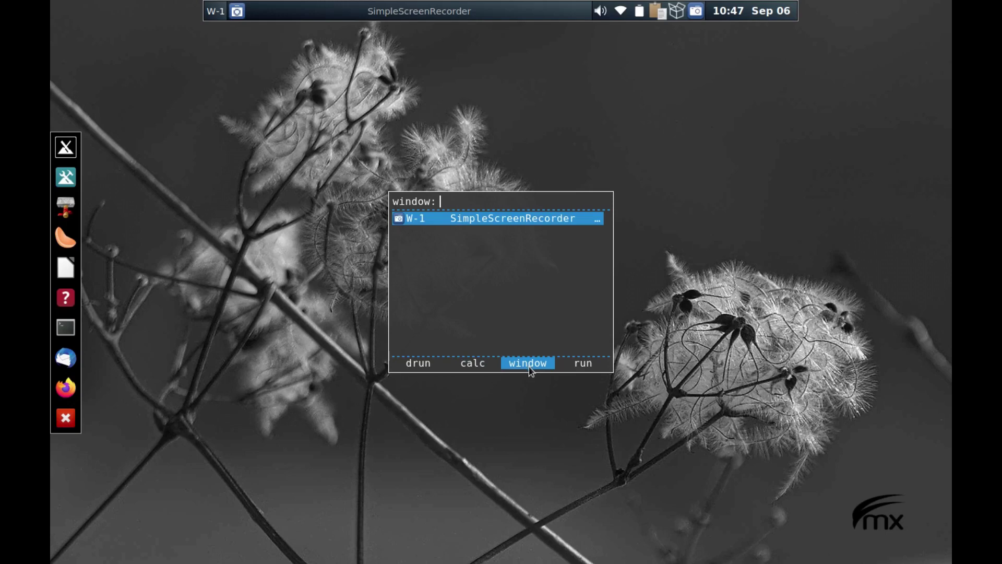
left_click(583, 364)
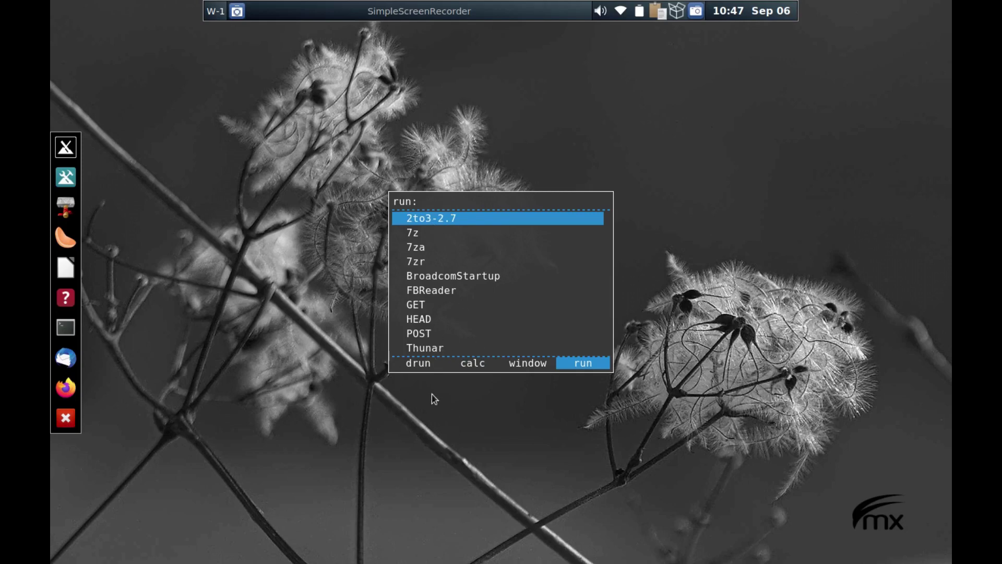
left_click(430, 366)
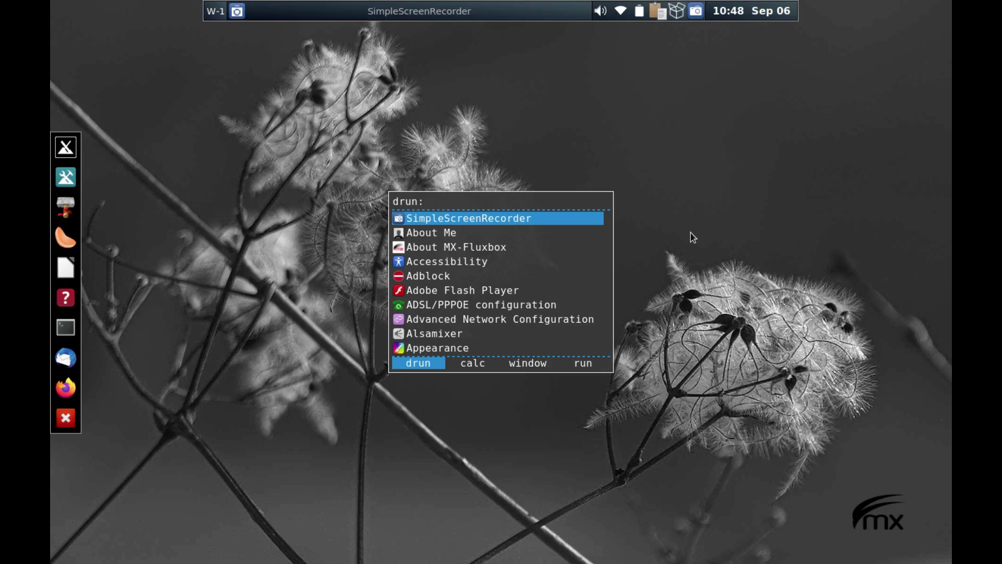
Filter applications for 'imp' to reach LibreOffice Impress, then list matching commands and clear the filter.
type("imp")
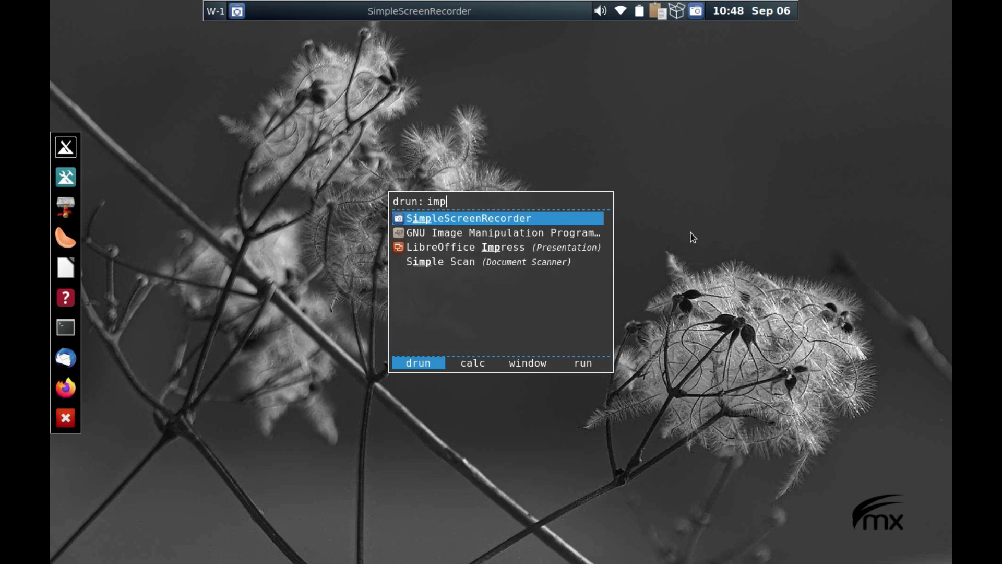
key("Down")
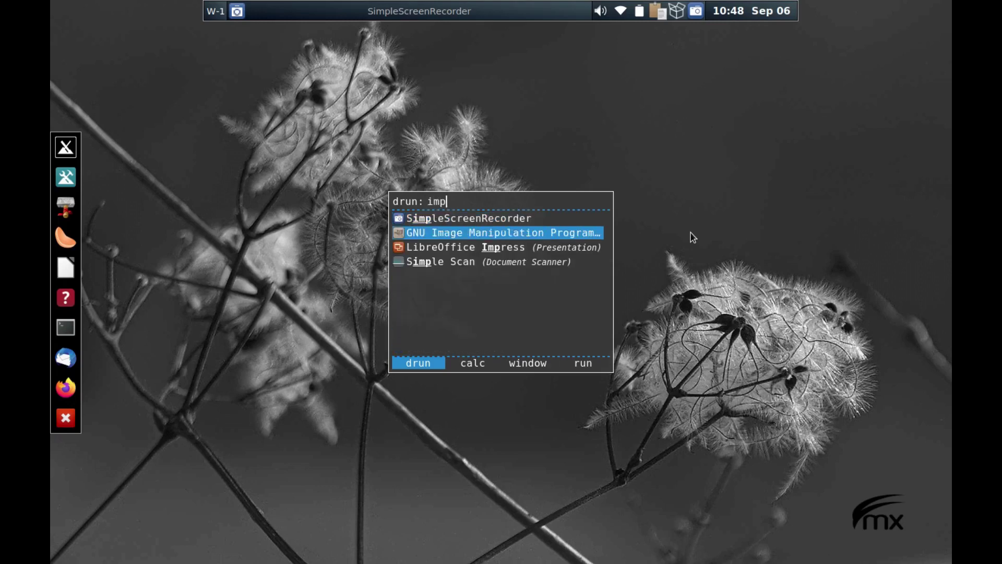
key("Down")
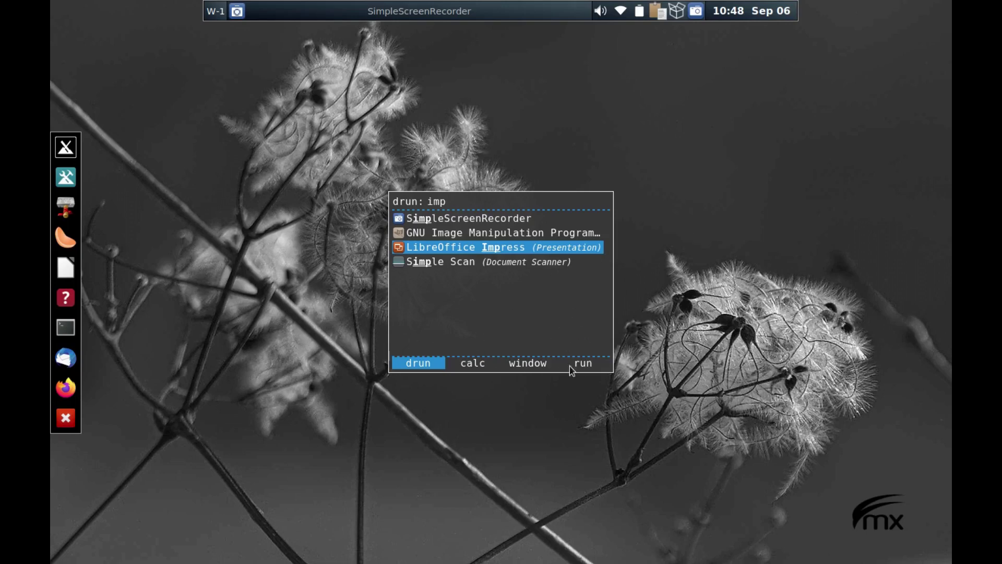
left_click(588, 365)
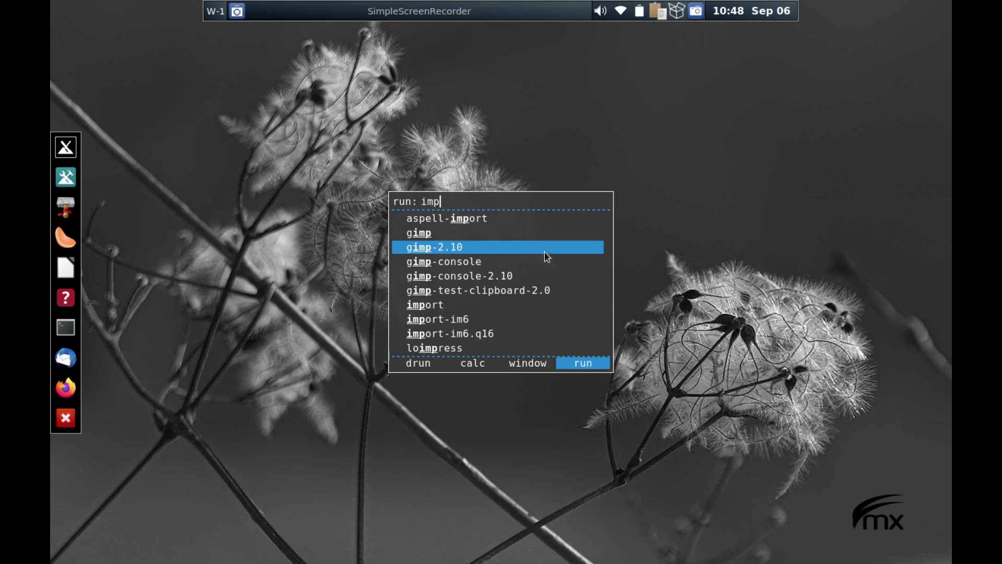
key("BackSpace")
key("BackSpace")
key("BackSpace")
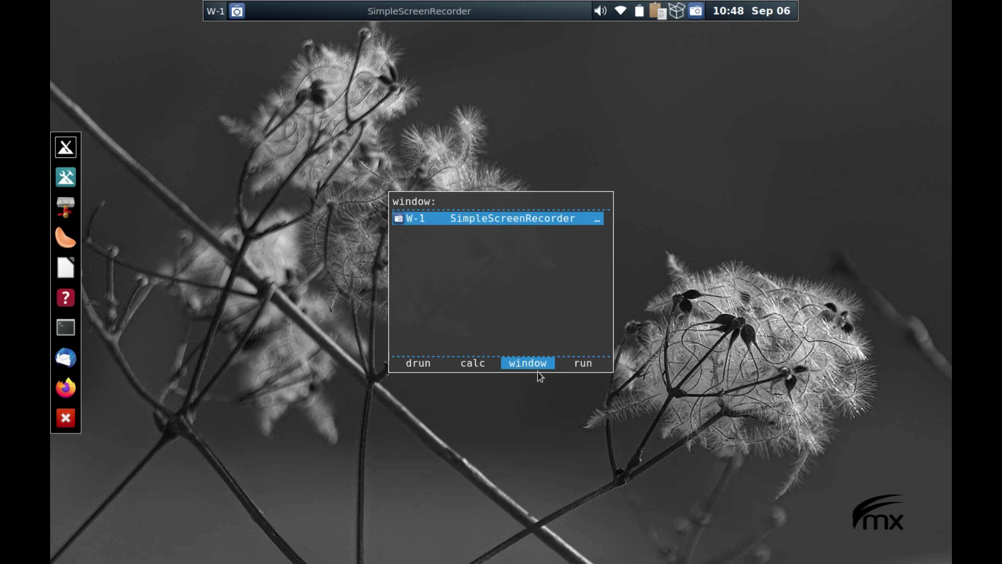
Calculate 223.5 * 7 in Rofi's calculator mode.
left_click(472, 363)
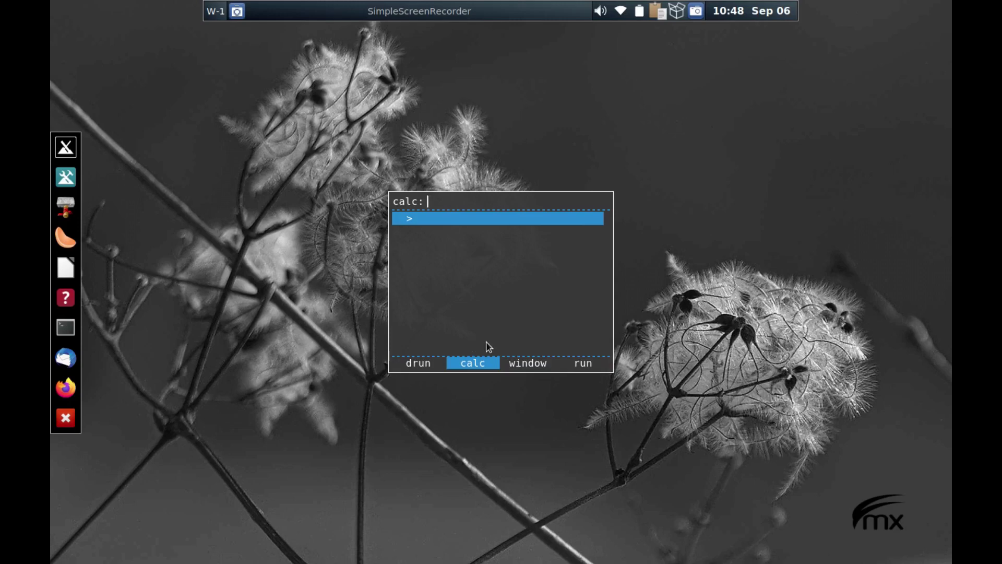
type("223")
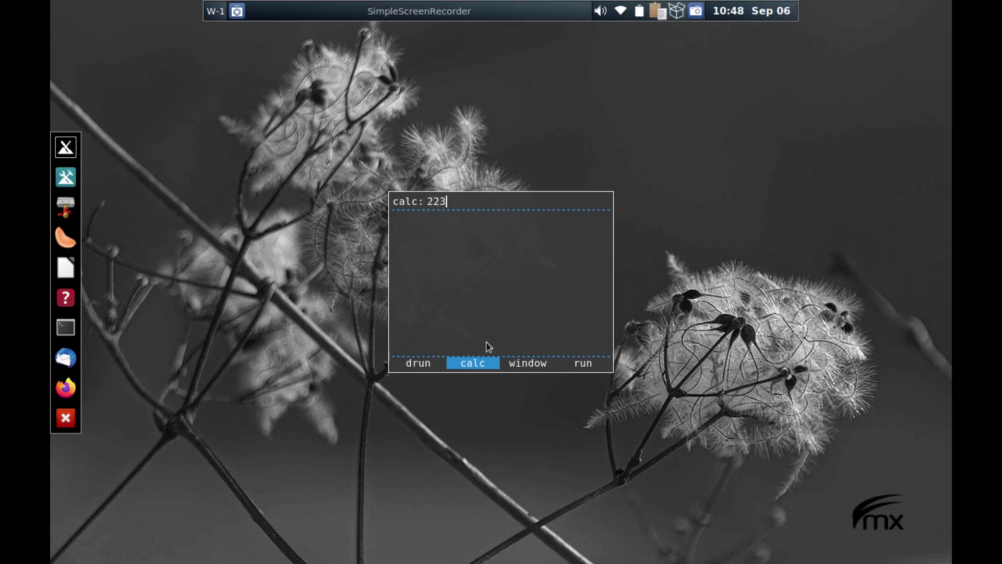
type(".5")
type("*7")
key("Return")
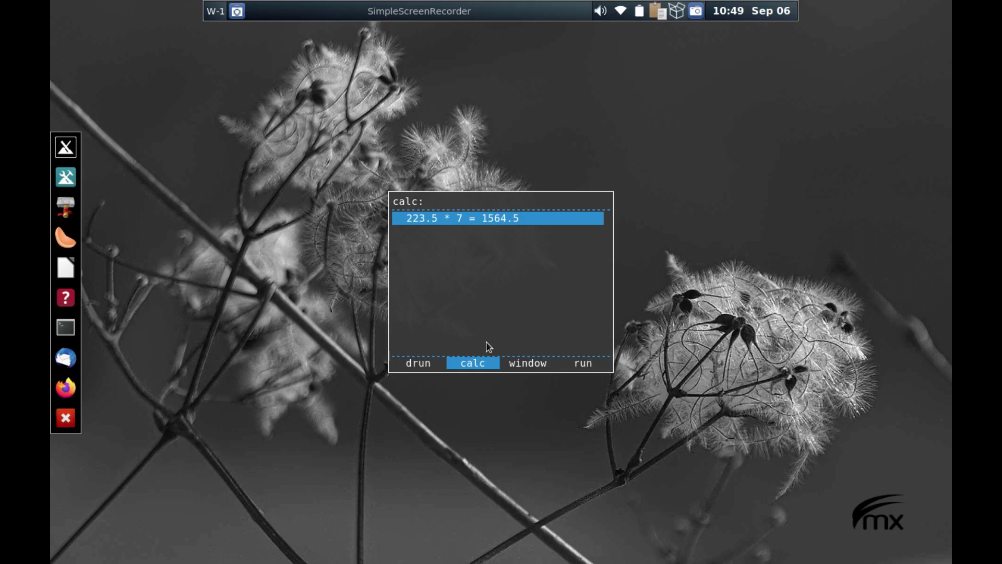
Calculate pi * 16^2, getting approximately 804.24772.
type("pi")
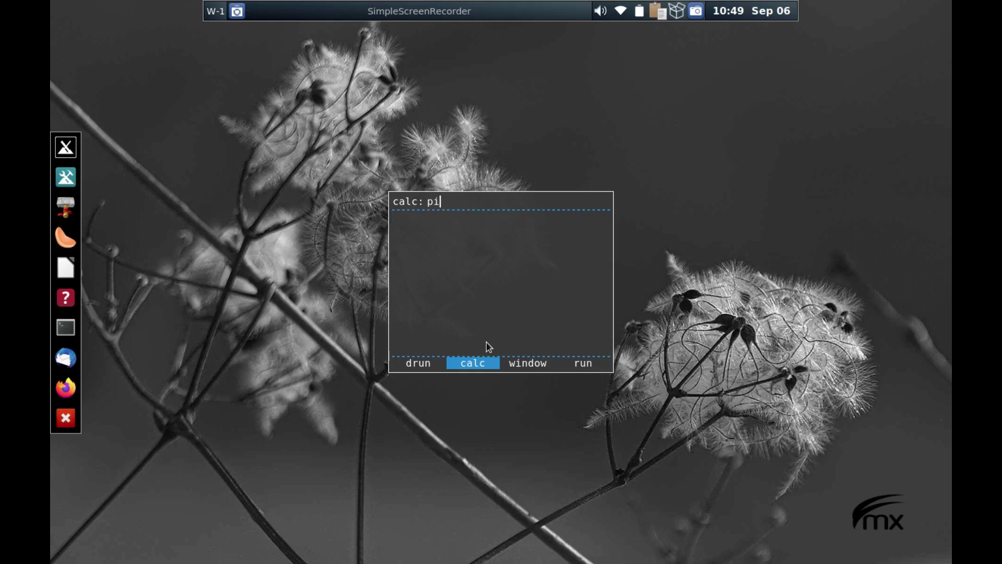
type("*16^")
key("Return")
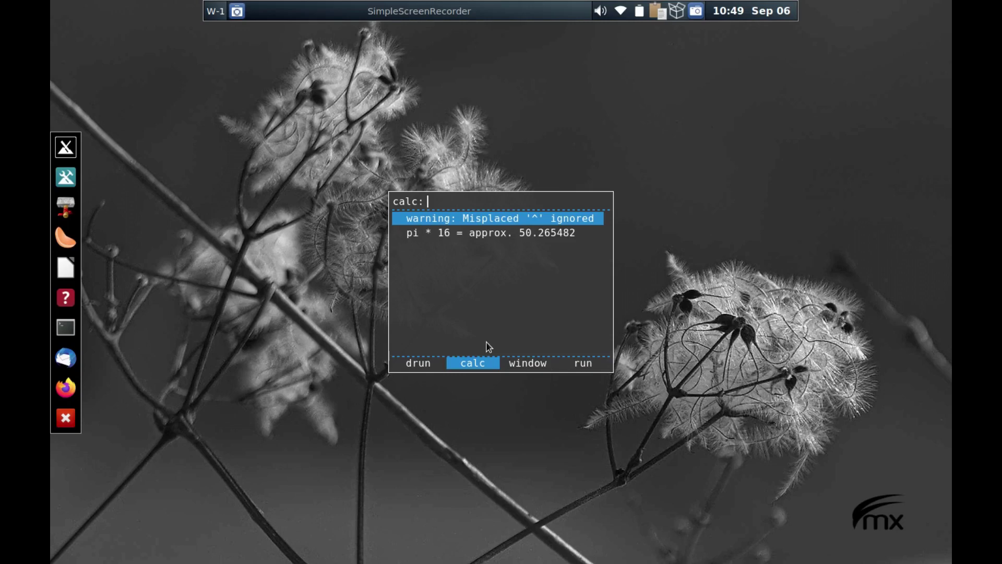
type("pi")
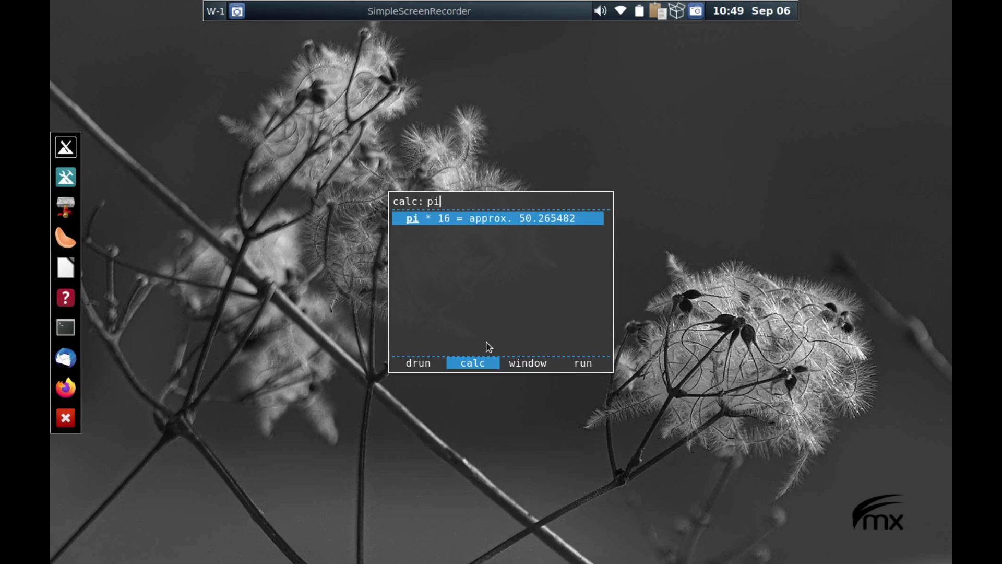
type("*")
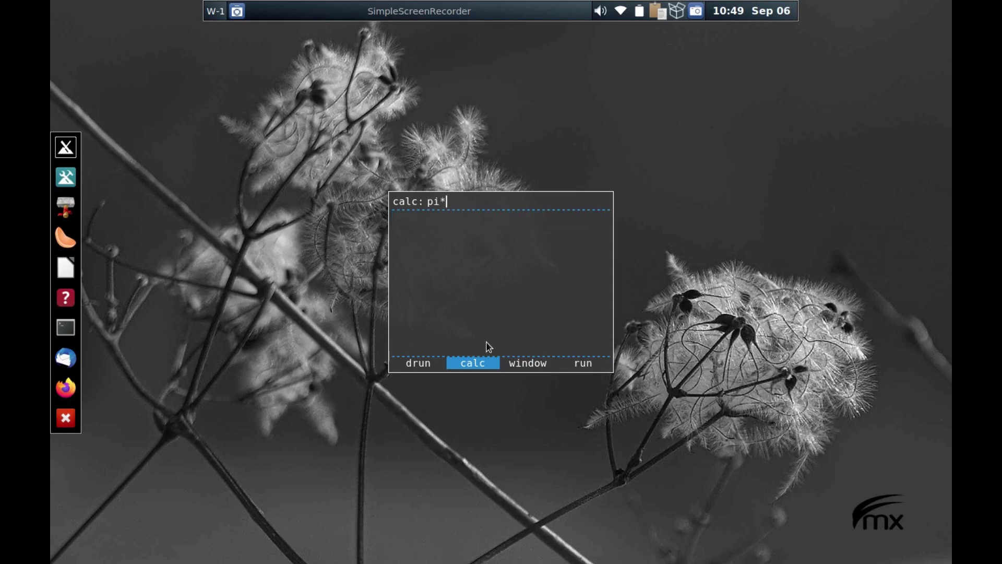
type("16^2")
key("shift+Return")
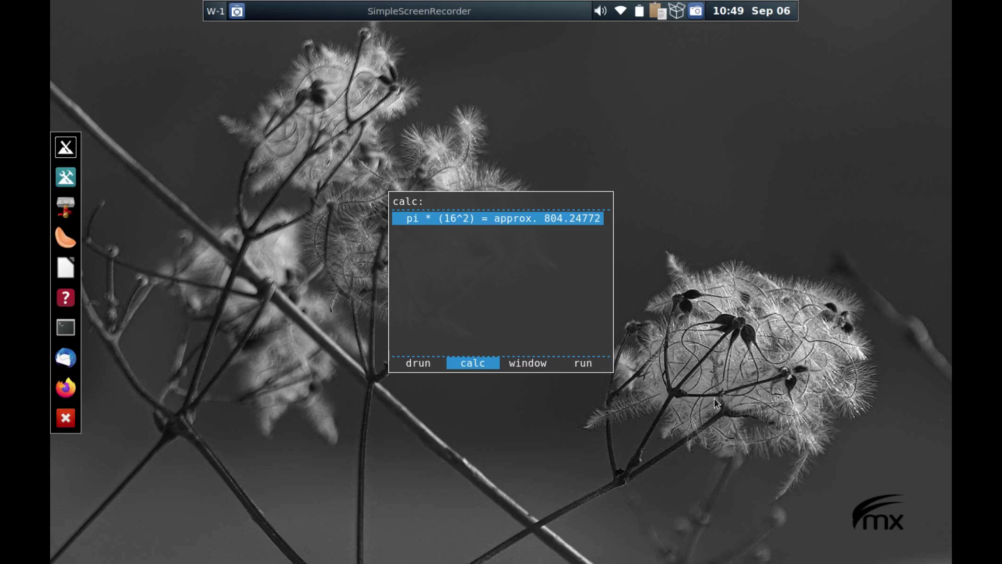
Dismiss the Rofi calculator and application launcher without starting any program.
key("Escape")
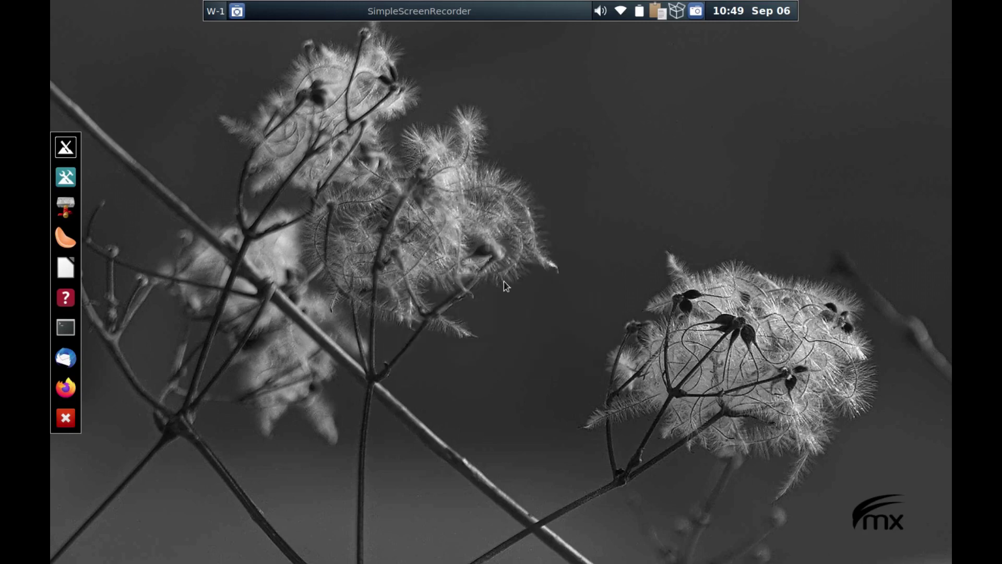
right_click(498, 73)
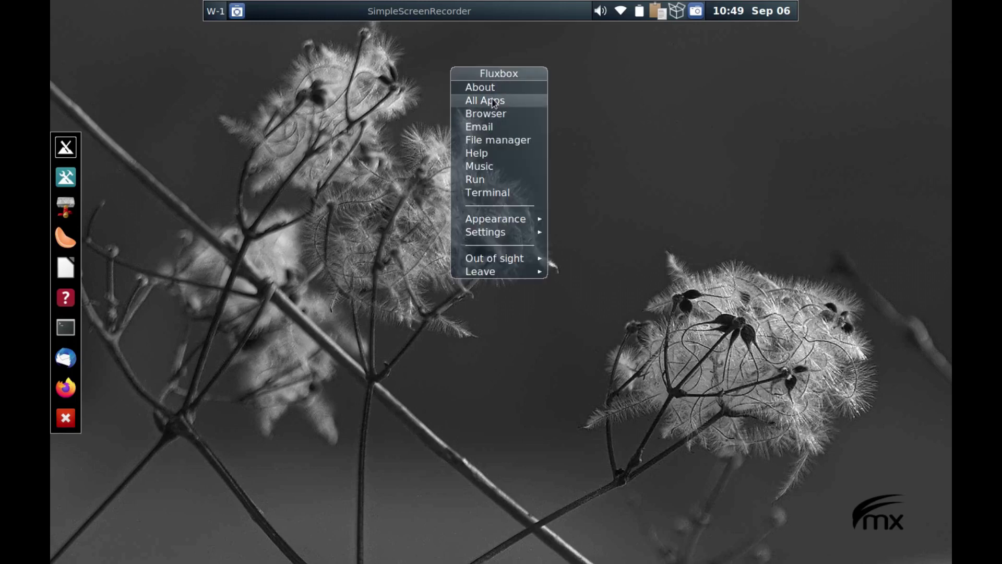
key("Escape")
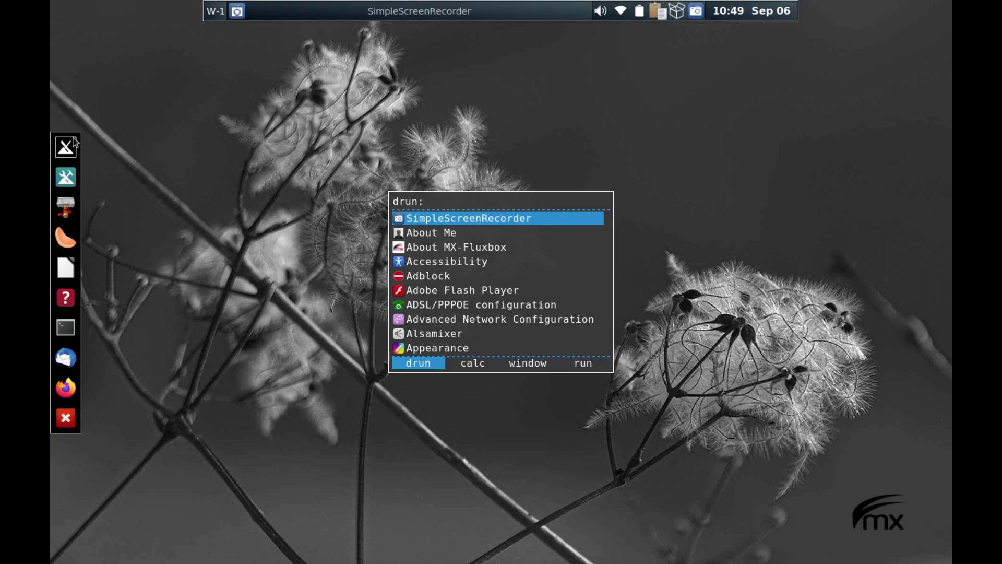
key("Down")
key("Down")
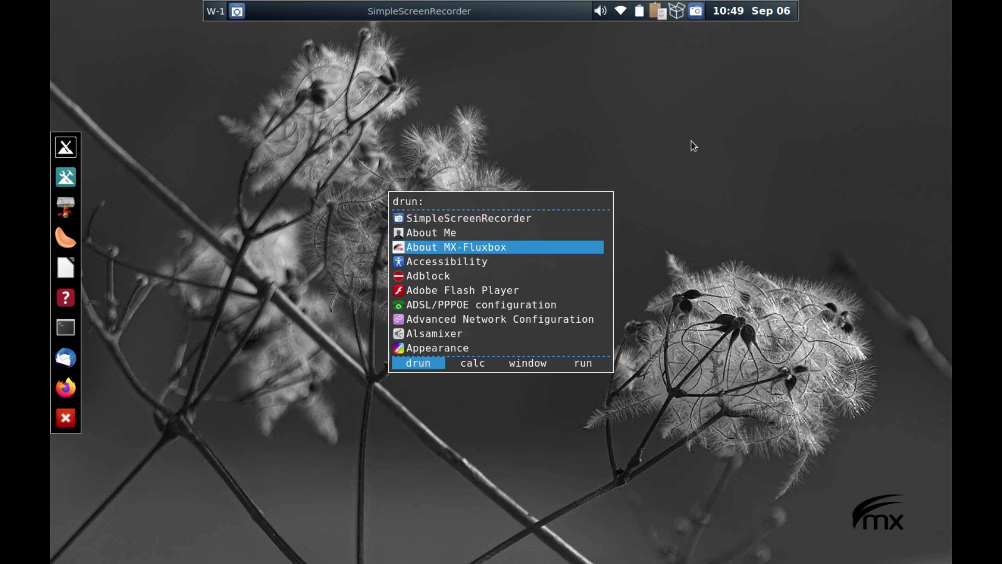
key("Return")
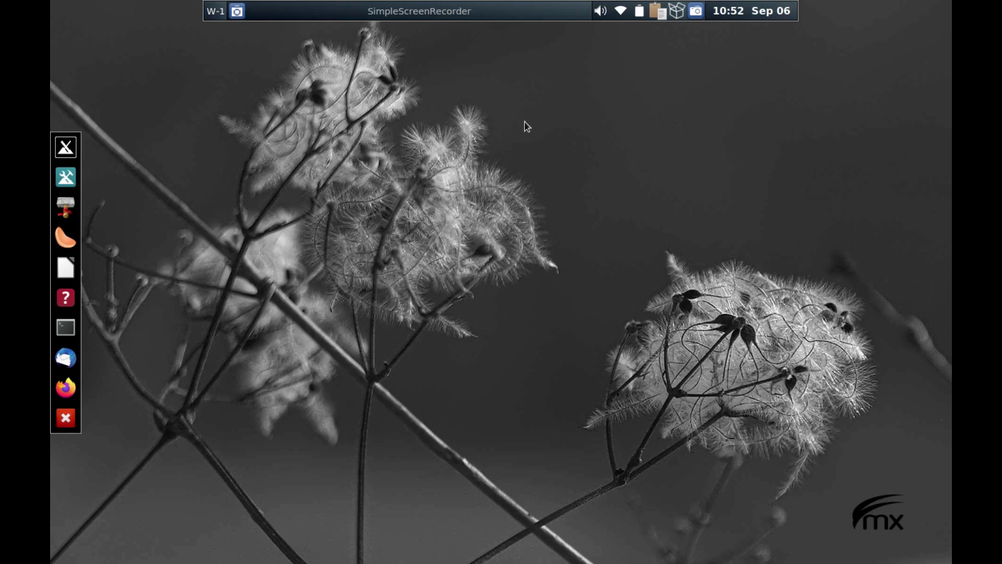
Switch the toolbar to the Traditional bottom panel layout via Appearance > Toolbar.
right_click(452, 62)
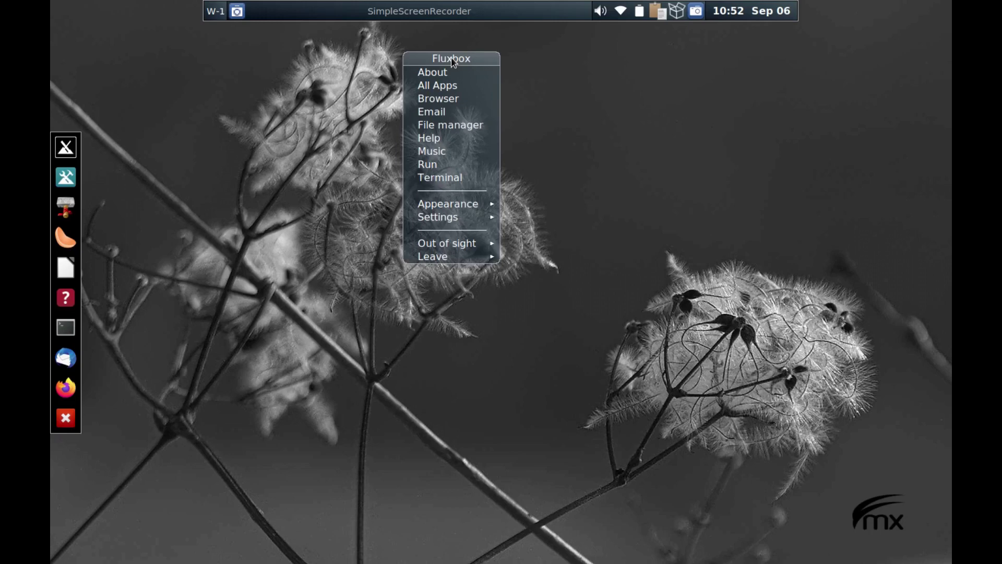
mouse_move(430, 202)
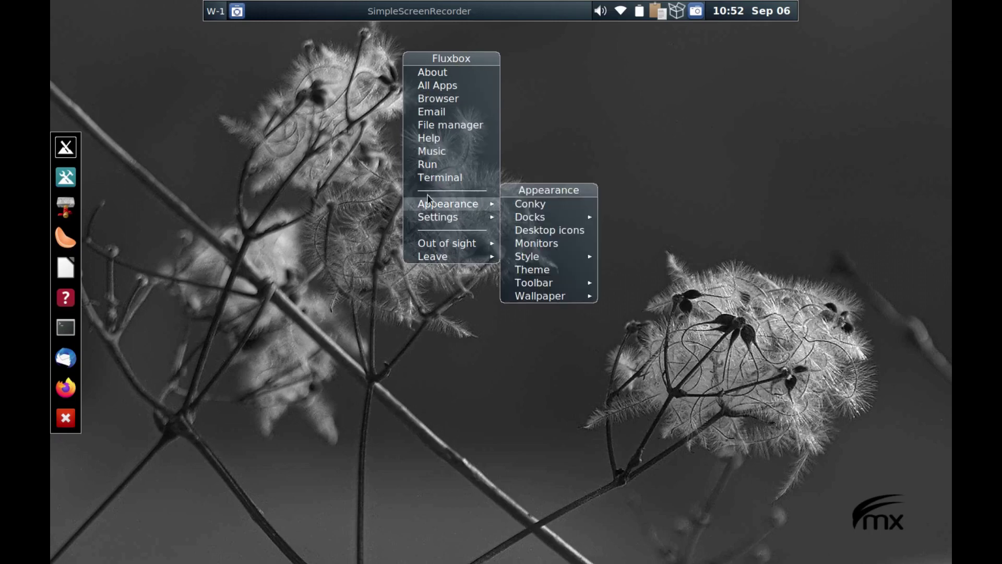
mouse_move(545, 282)
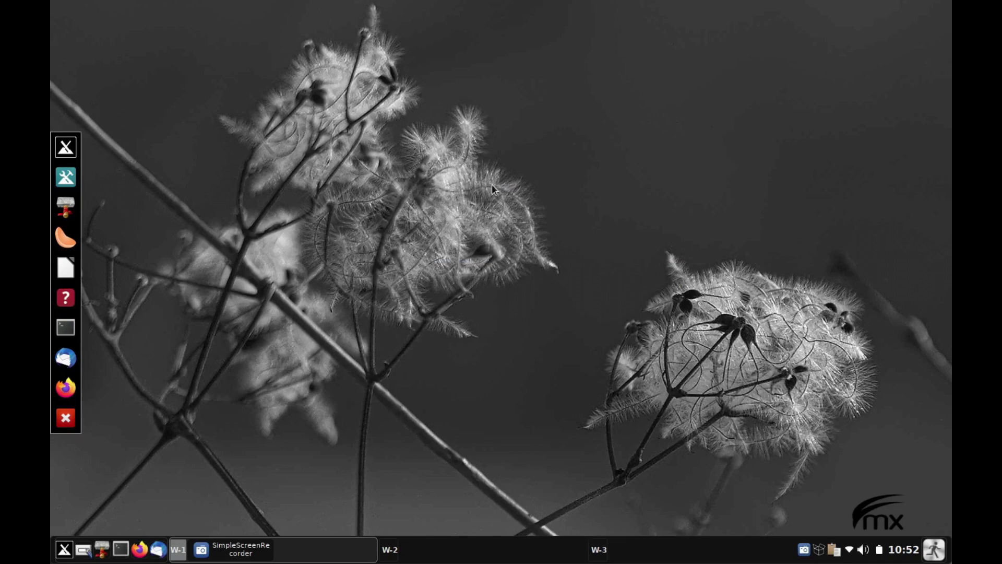
Make the left dock auto-hide with Out of sight > Toggle autohide dock.
right_click(604, 105)
mouse_move(605, 282)
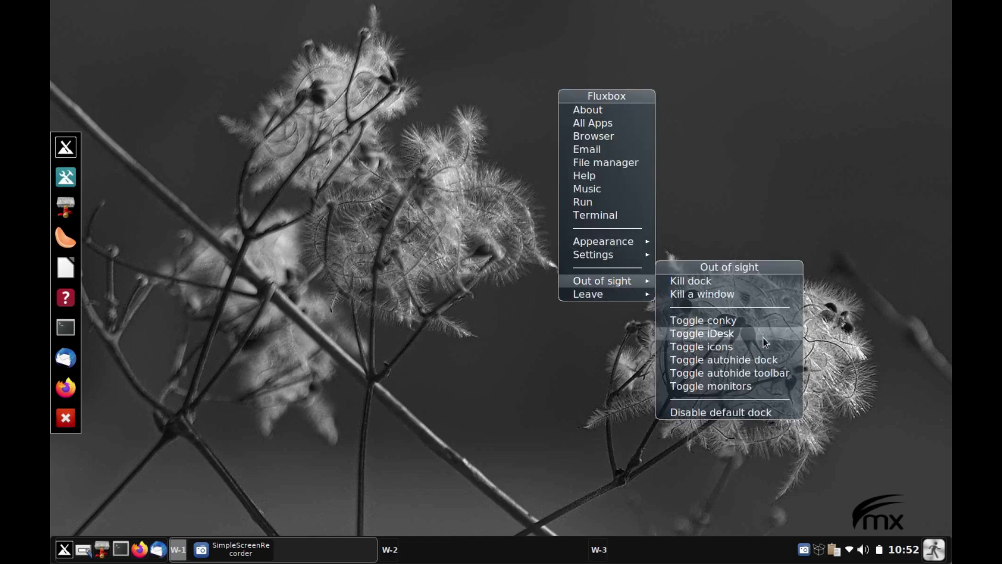
left_click(781, 360)
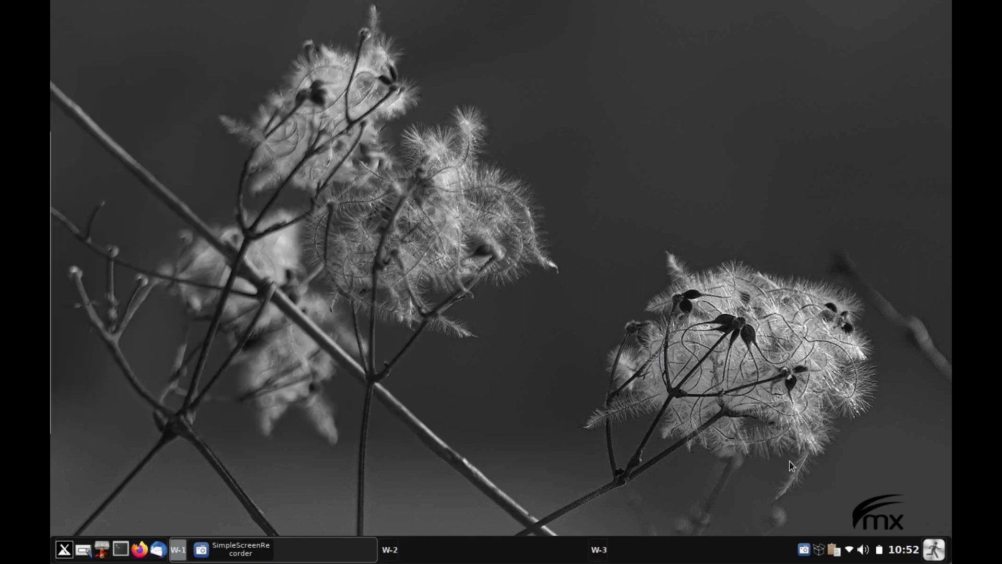
left_click(934, 550)
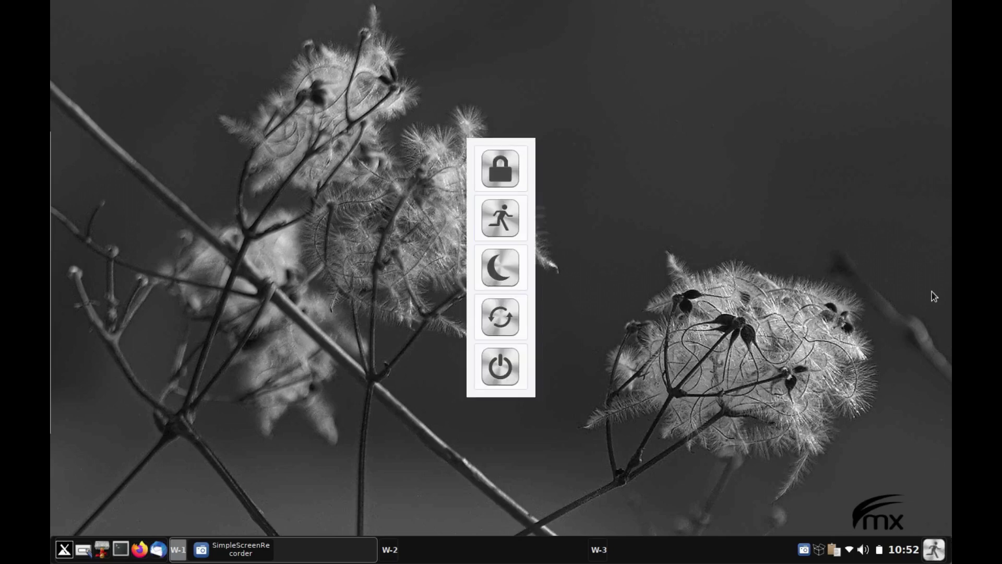
key("Escape")
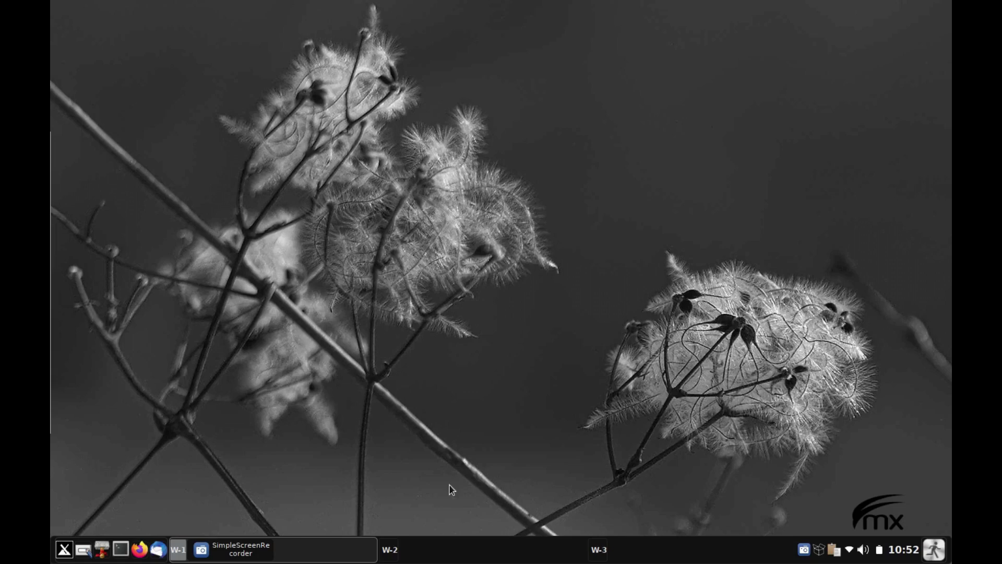
left_click(64, 548)
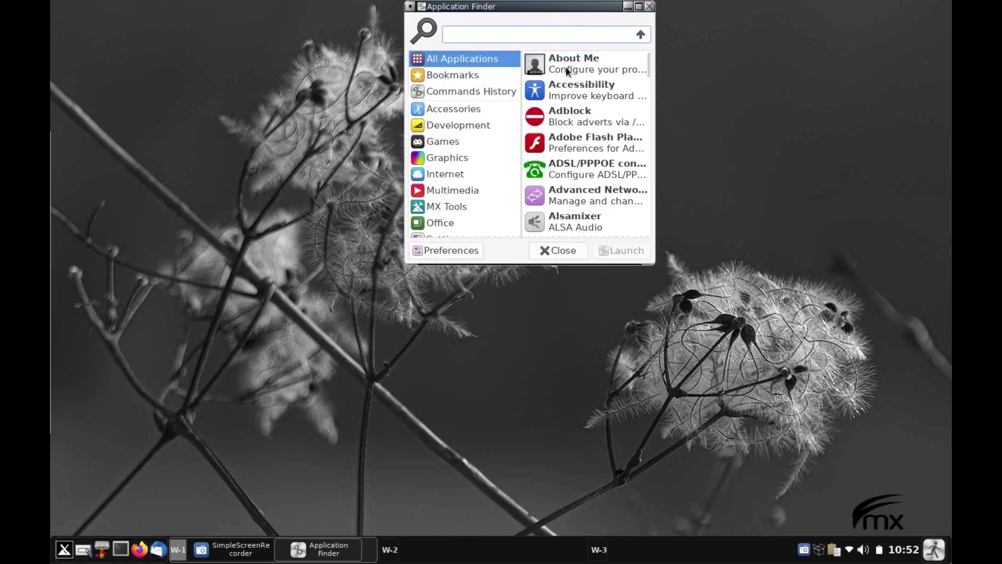
left_click(649, 7)
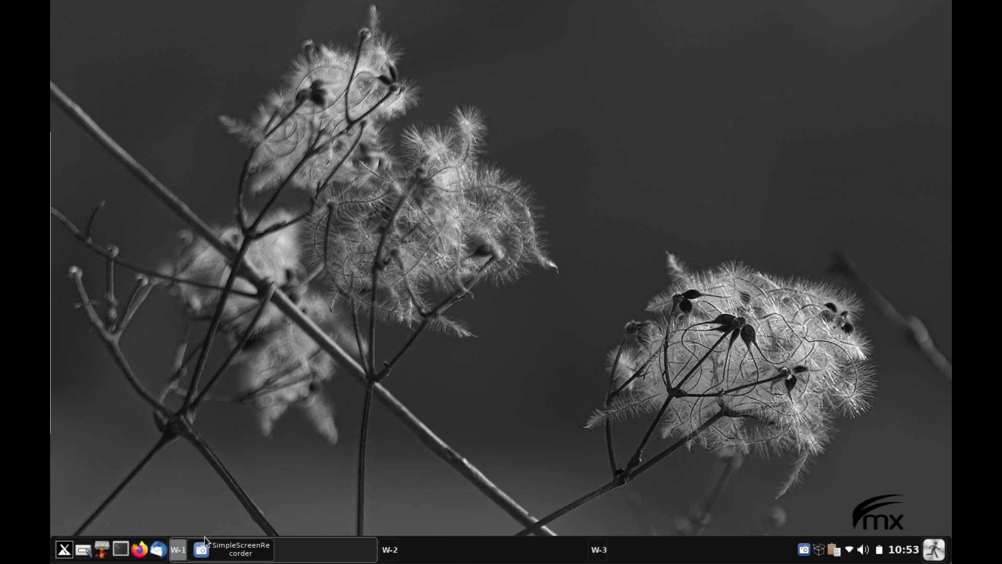
Switch between workspaces W-1 and W-2, then launch Tint2 Settings from the panel.
left_click(178, 549)
left_click(462, 552)
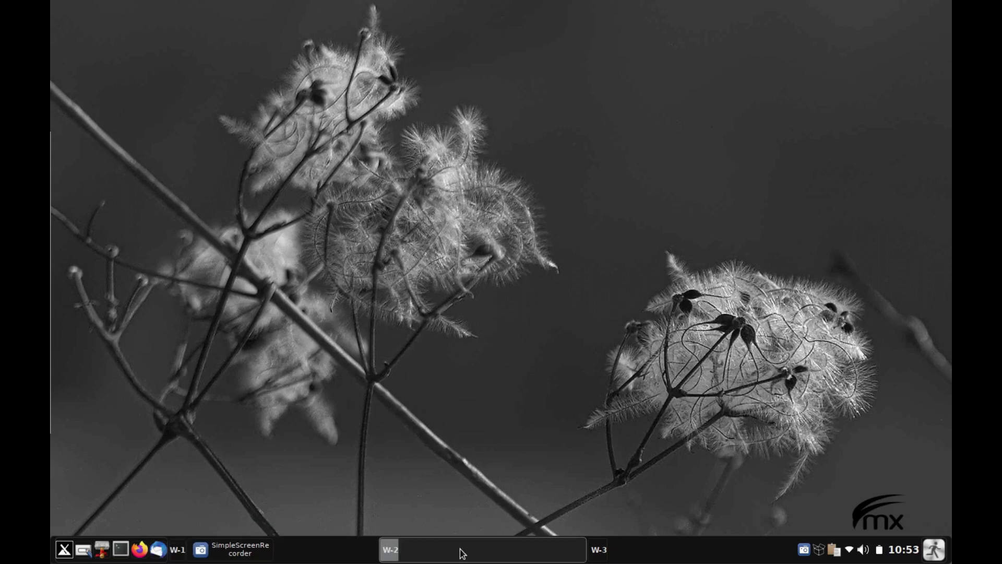
left_click(85, 551)
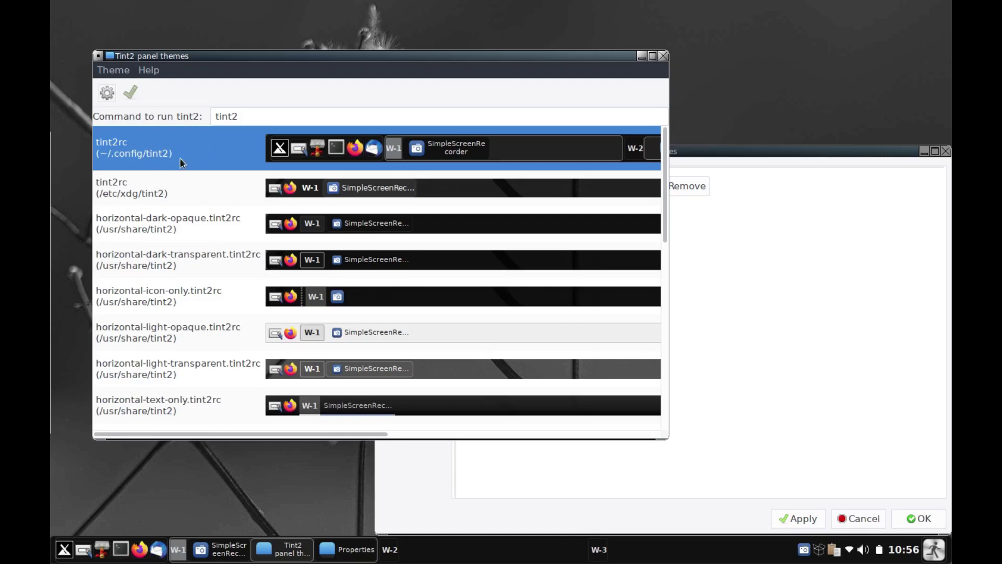
Bring the panel Properties window to the front and move it higher on screen.
left_click(802, 151)
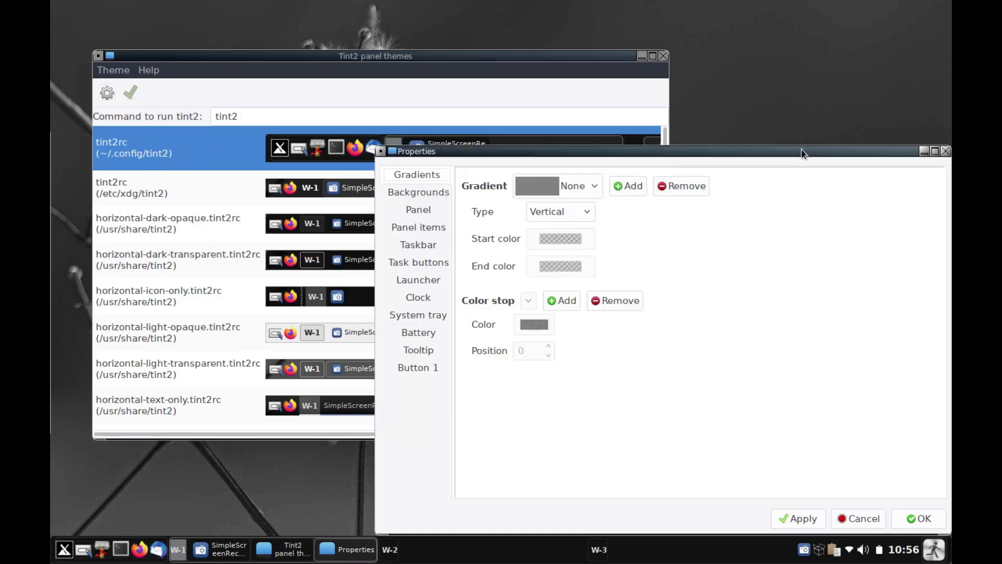
left_click_drag(584, 150, 584, 99)
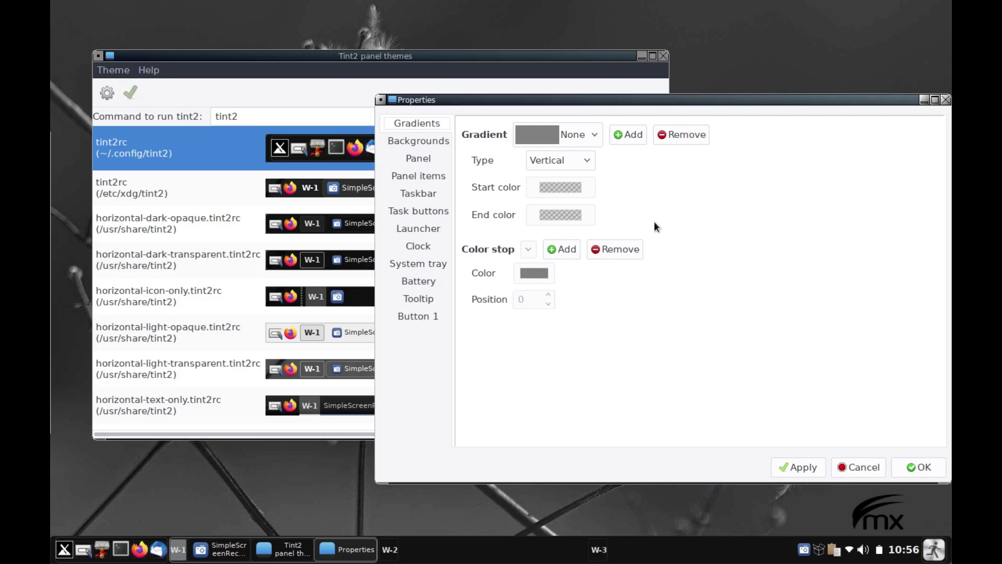
Change the panel Length from 100 to 80 Percent on the Panel page and apply it.
left_click(425, 139)
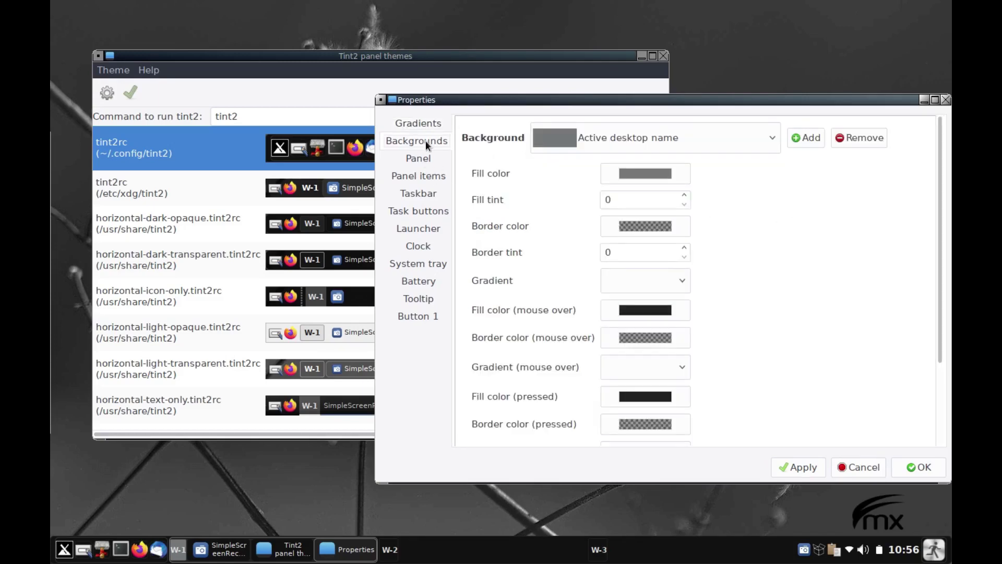
left_click(420, 162)
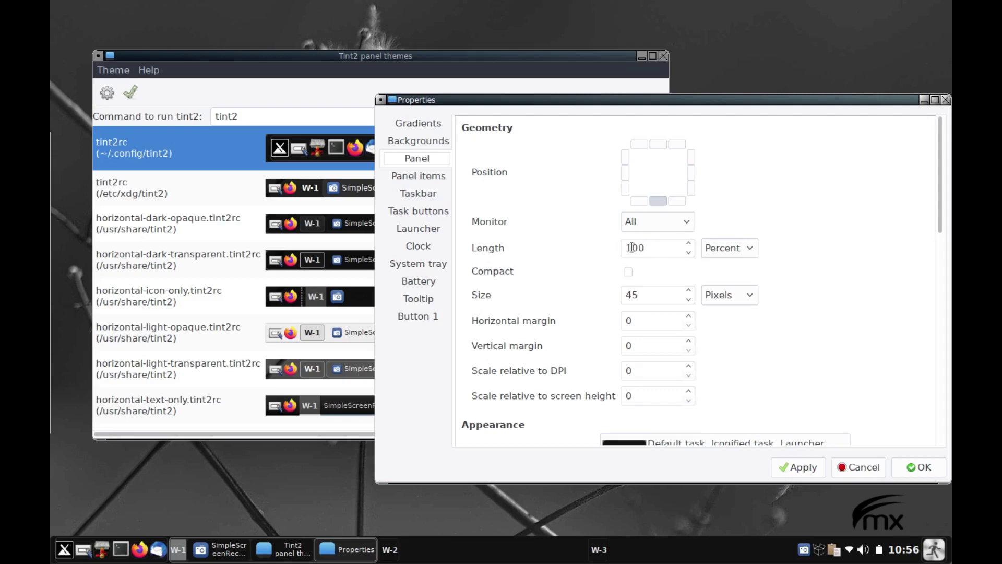
left_click_drag(635, 247, 645, 248)
key("Left")
key("BackSpace")
key("BackSpace")
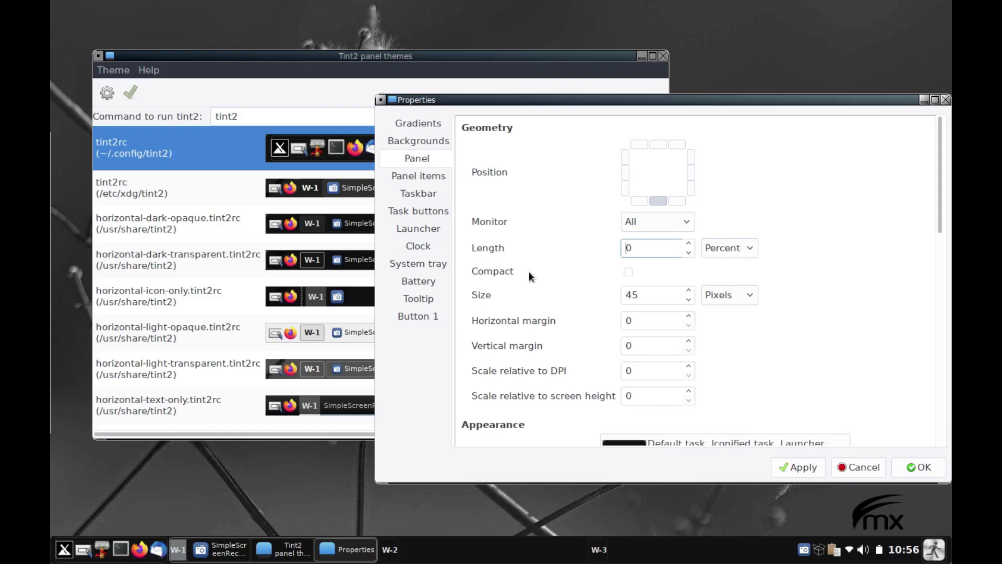
type("8")
left_click(803, 466)
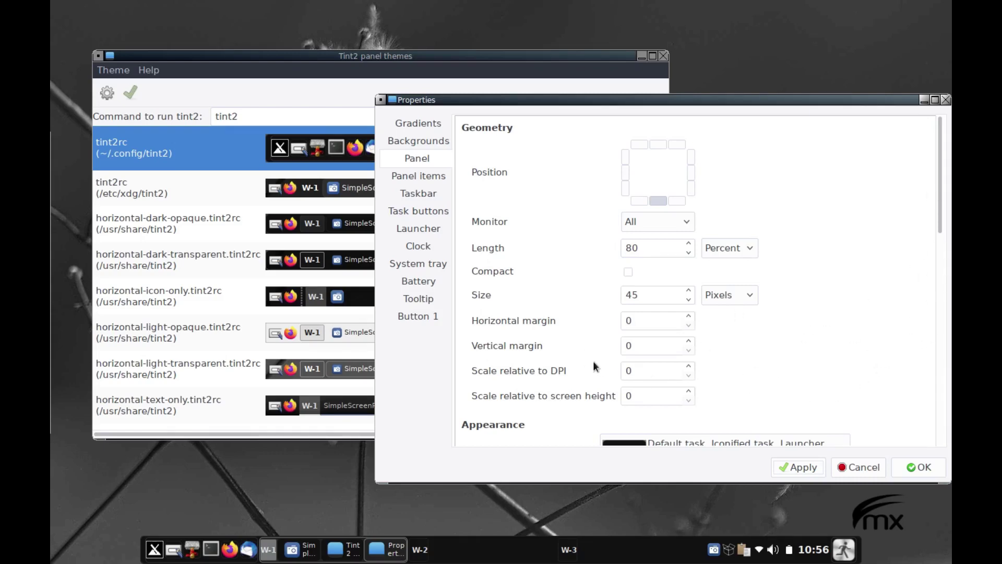
left_click(420, 176)
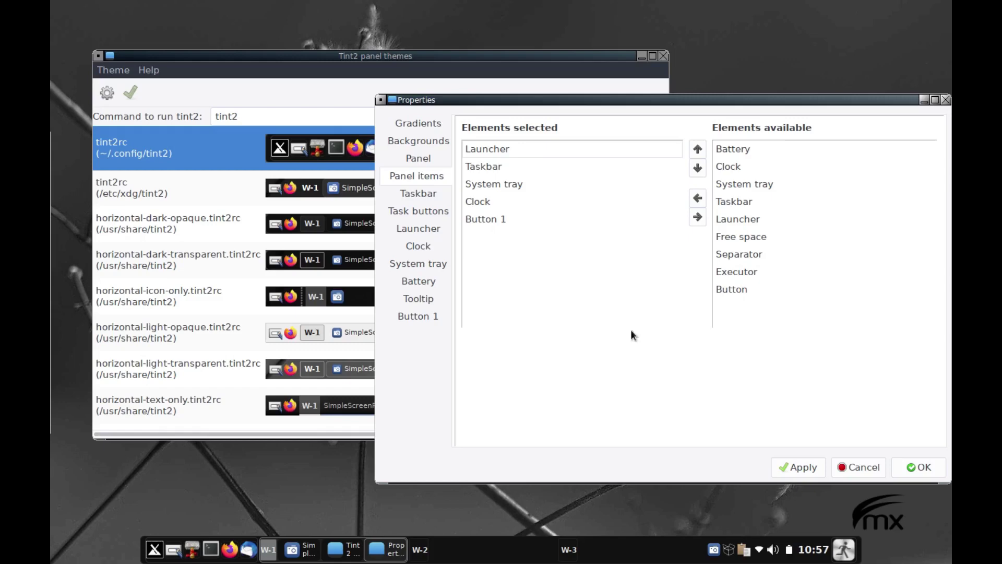
Look through the Taskbar, Task buttons, Launcher and Button 1 pages, then close Properties without changes.
left_click(426, 195)
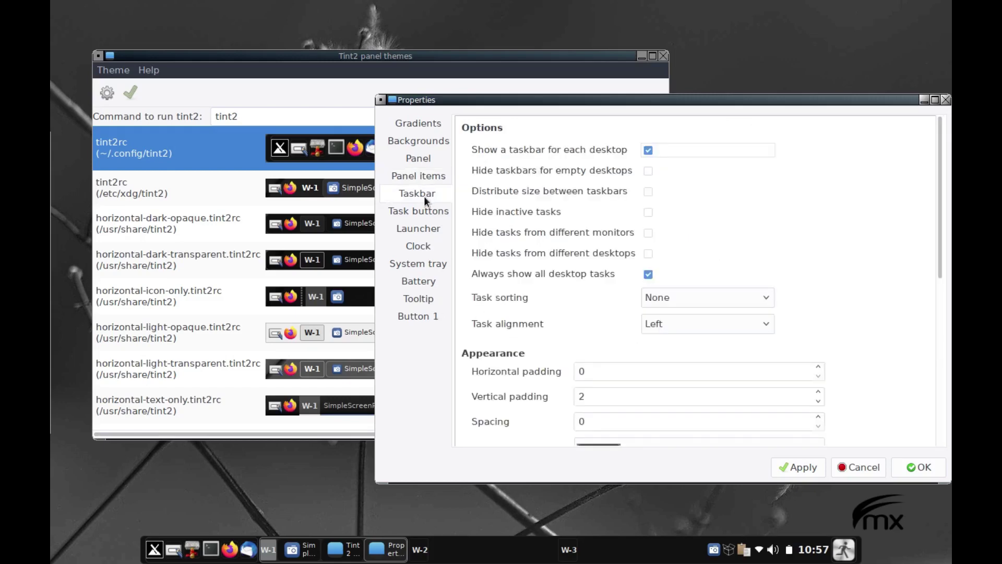
left_click(427, 208)
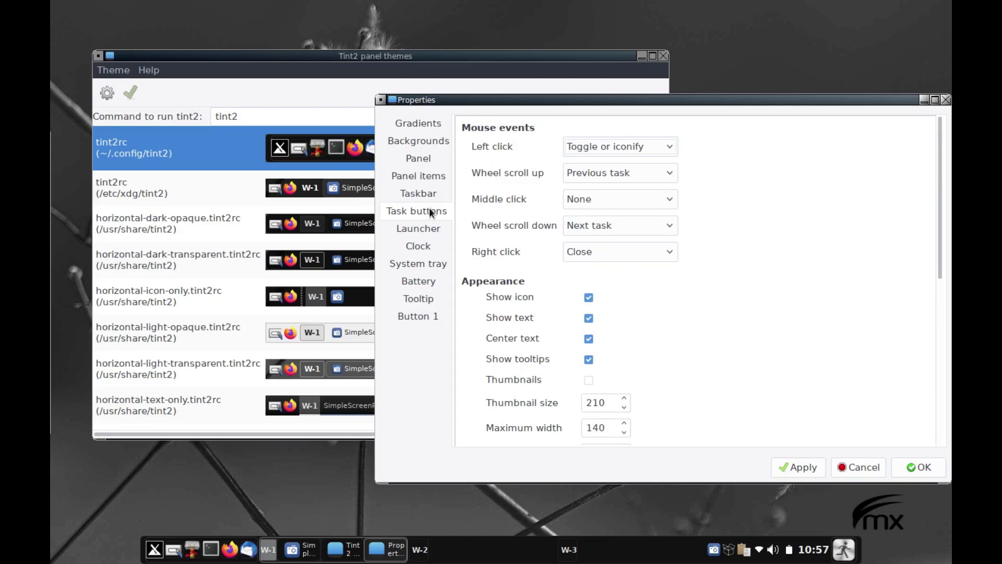
left_click(417, 228)
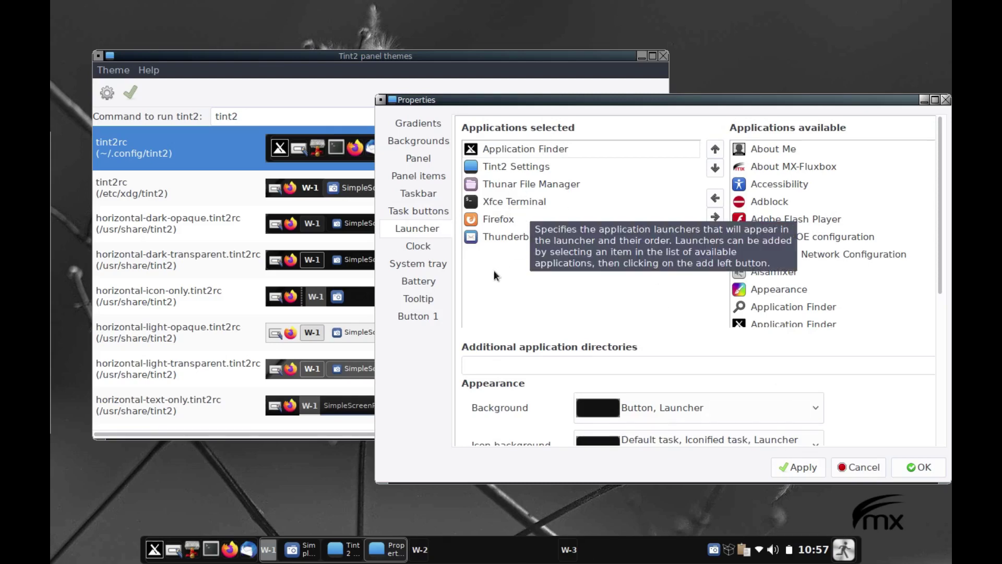
left_click(421, 311)
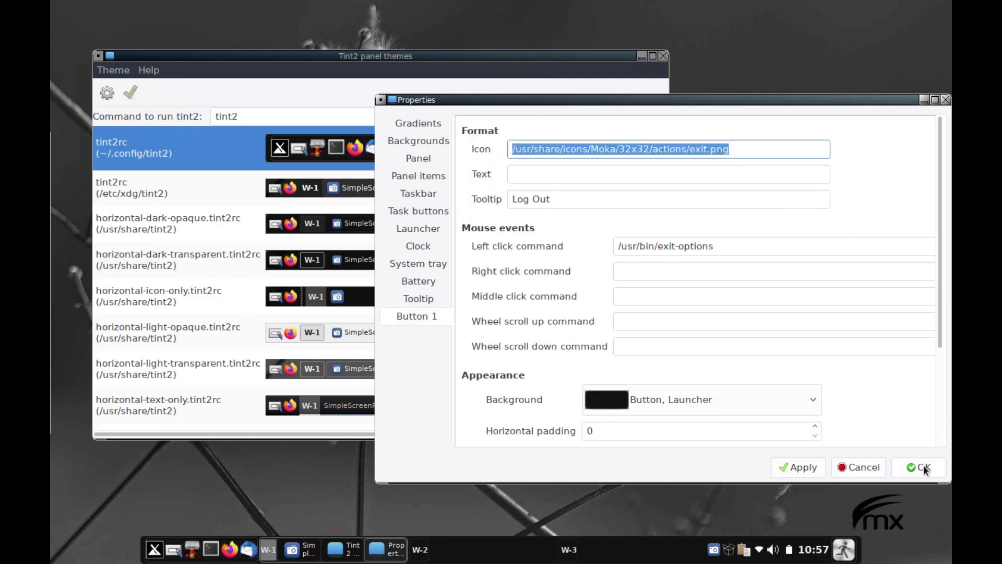
left_click(854, 467)
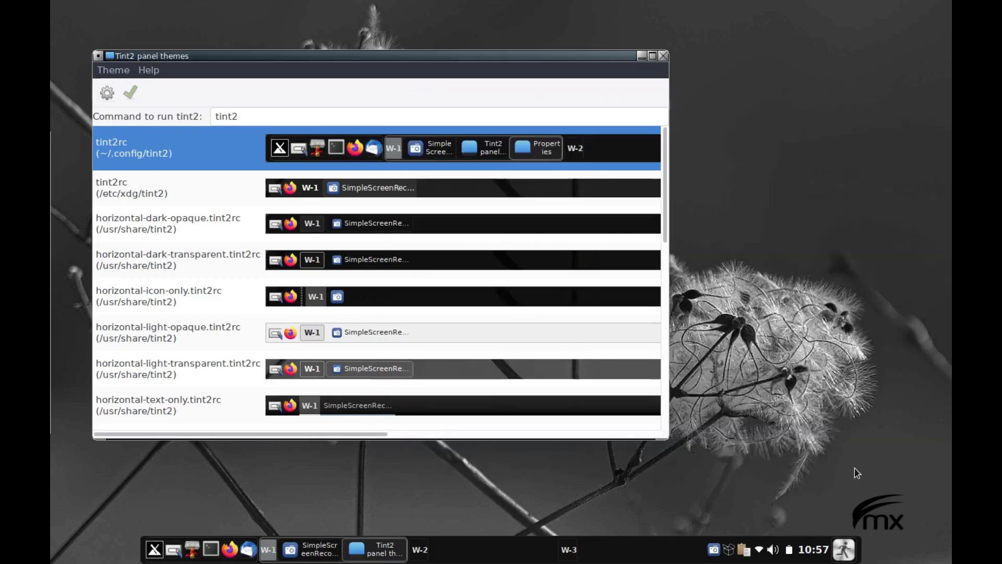
Close the Tint2 themes window, then bring up Rofi with Alt+F2 and dismiss it with Escape.
left_click(665, 57)
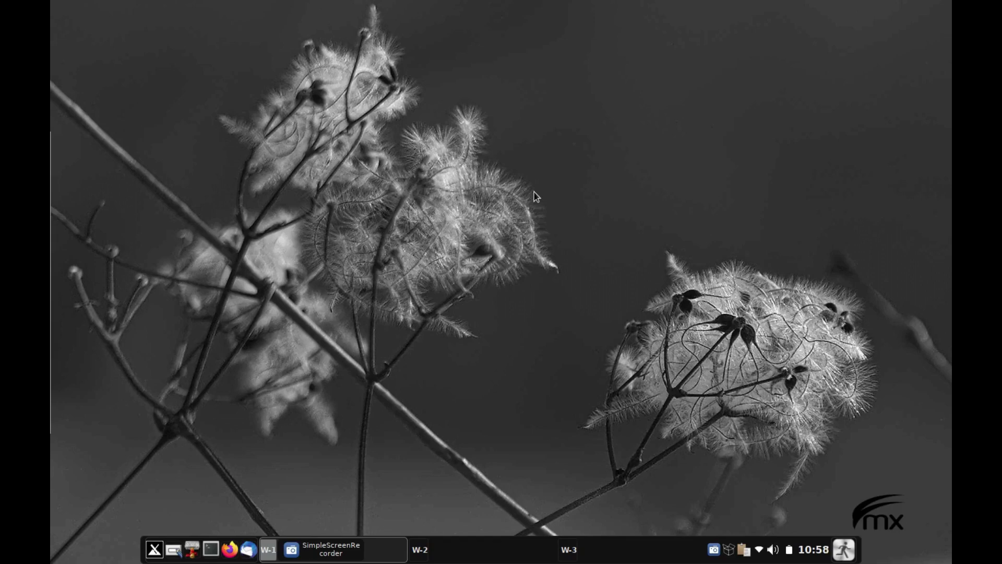
key("alt+F2")
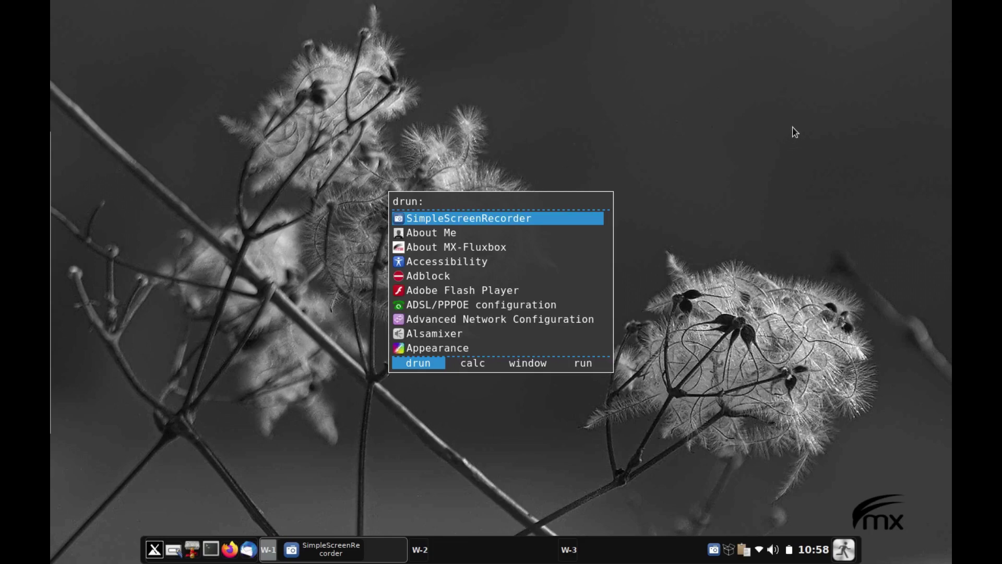
key("Escape")
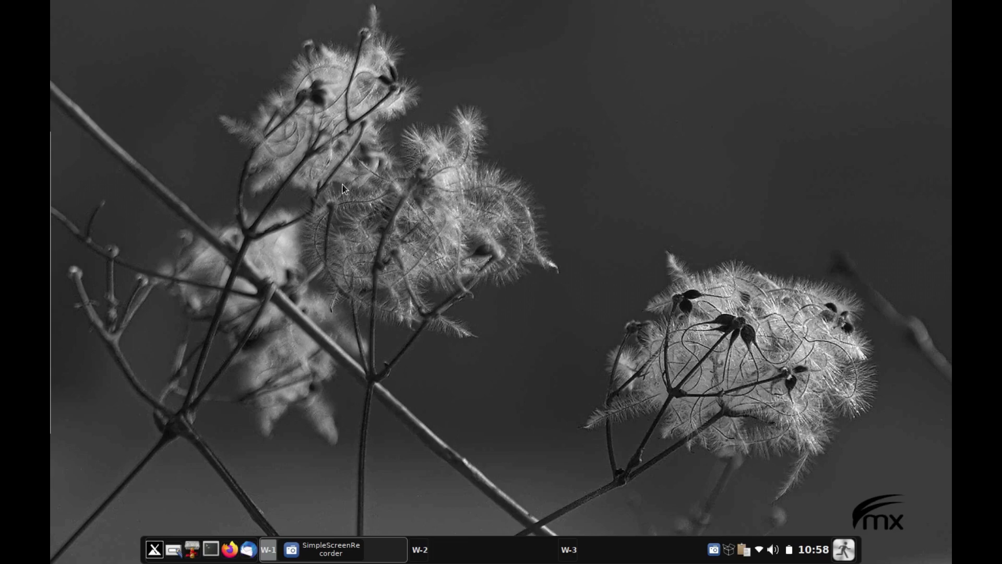